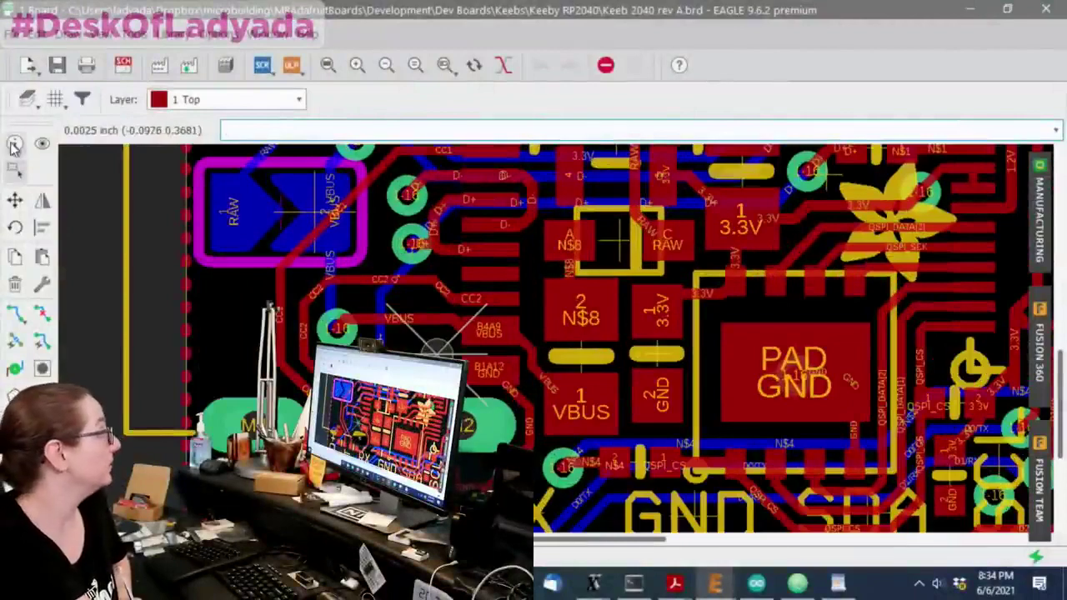
View the properties of the fuse between the VBUS and N$8 pads, checking its footprint, and dismiss them without changes.
double_click(581, 365)
left_click_drag(250, 89, 777, 95)
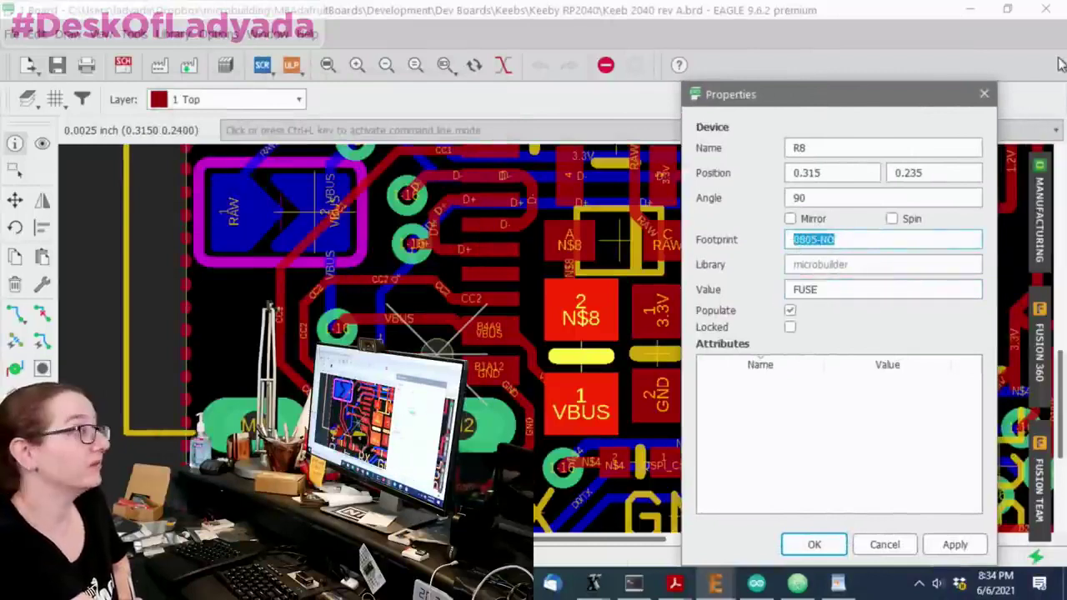
left_click(982, 93)
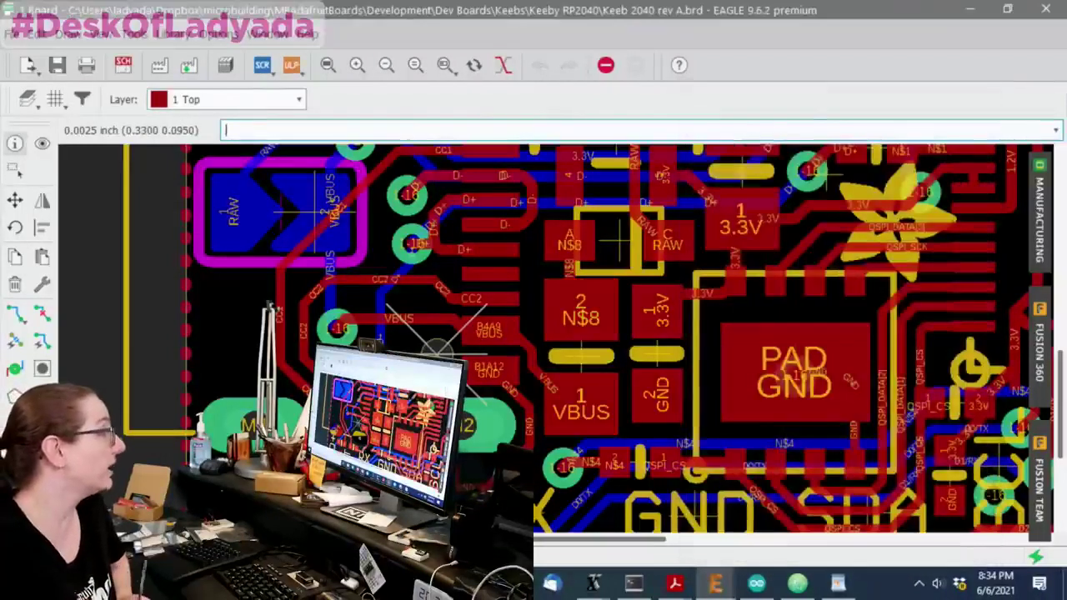
mouse_move(510, 583)
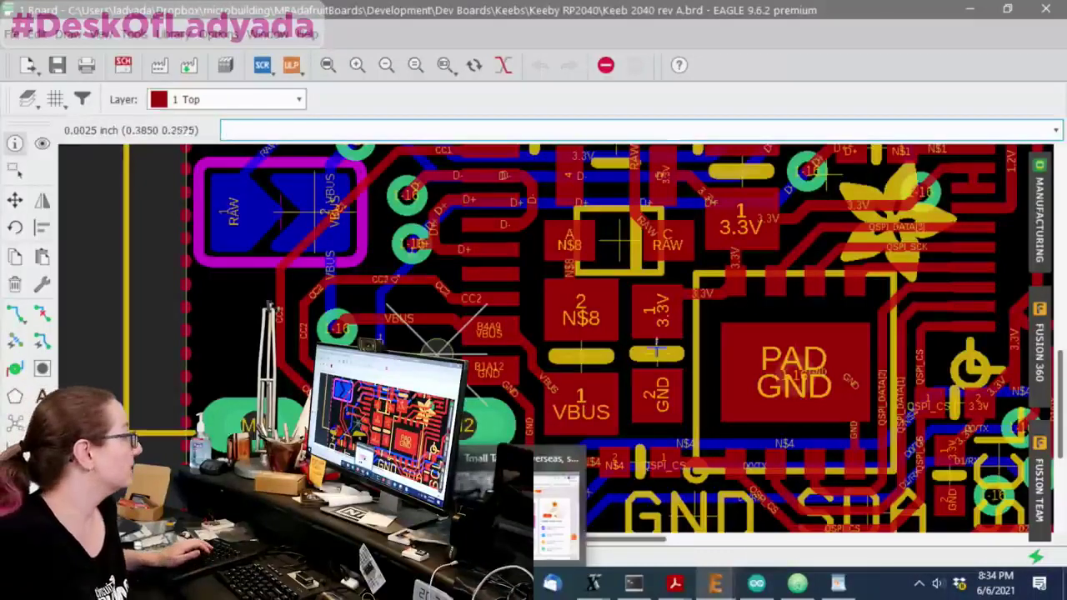
left_click(630, 378)
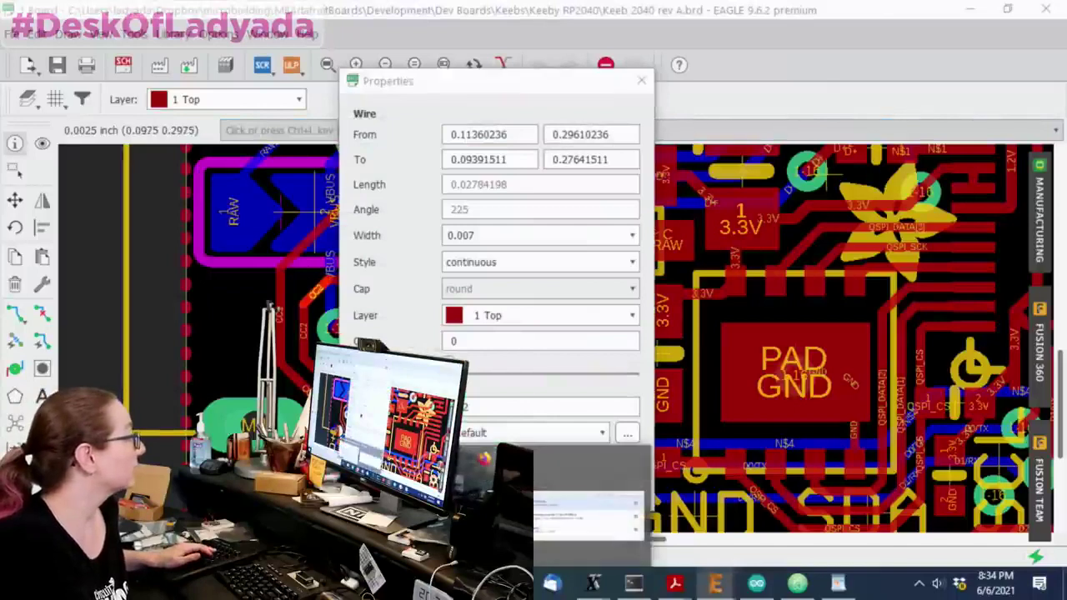
left_click(641, 81)
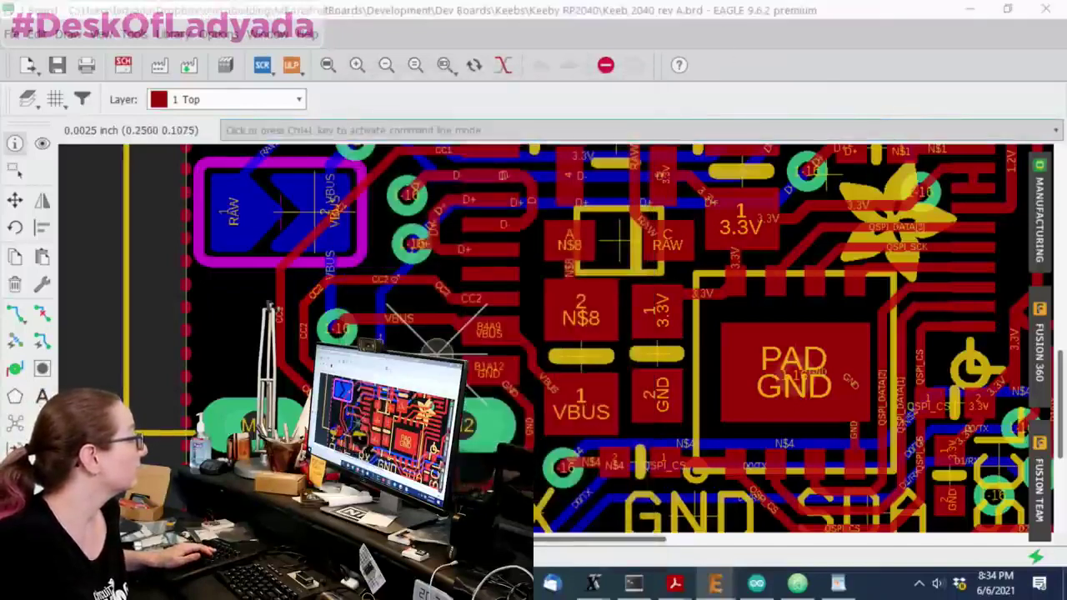
Switch to the Firefox window and load the DigiKey website in place of the Pacman Guide page.
left_click(586, 517)
left_click(361, 16)
left_click(361, 15)
left_click(190, 15)
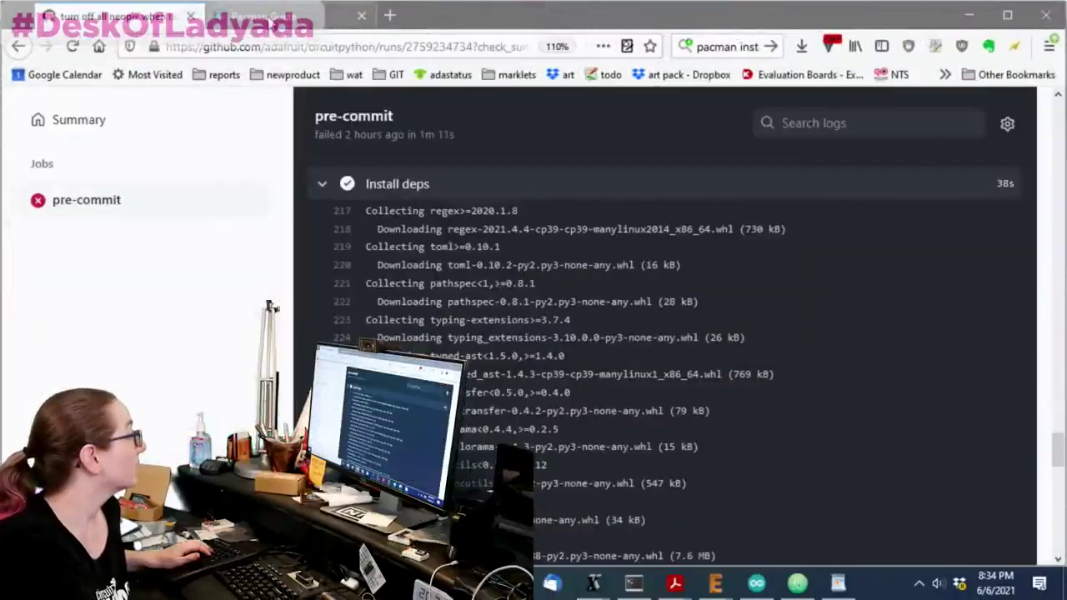
left_click(273, 24)
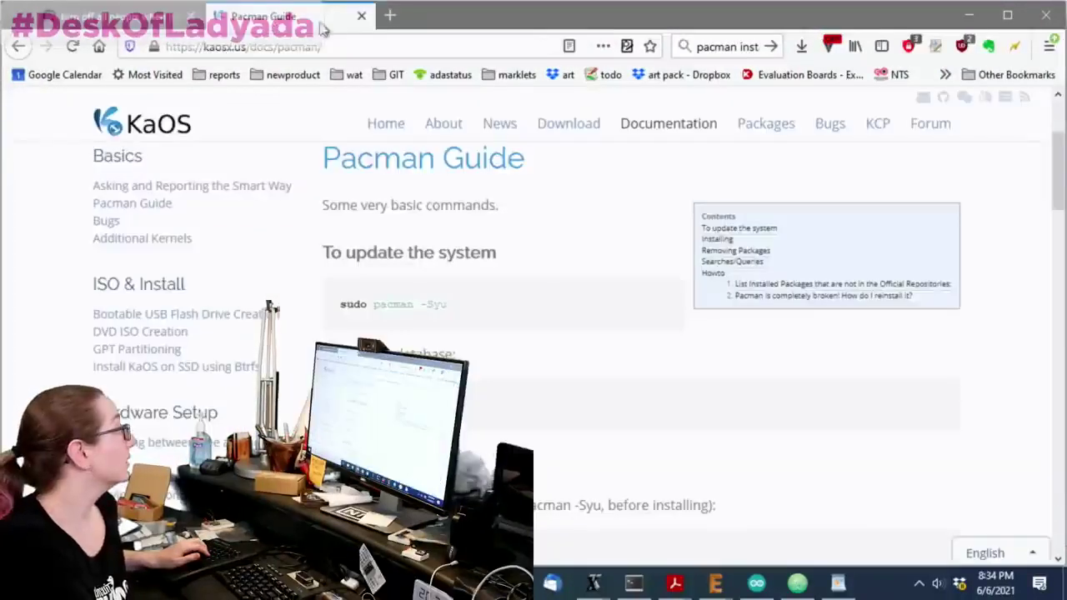
key("ctrl+l")
type("digi")
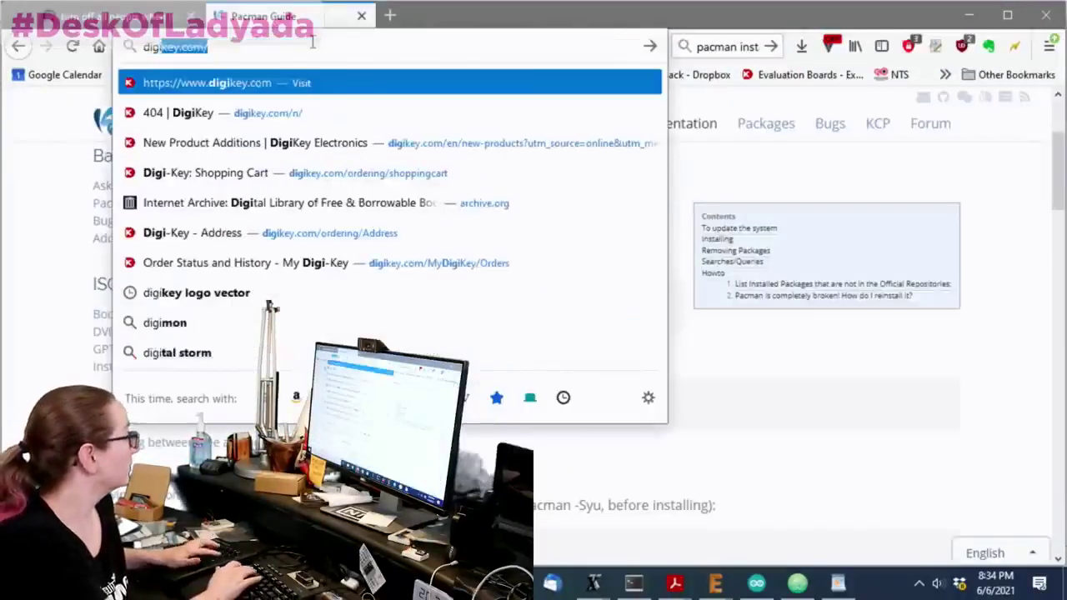
key("Return")
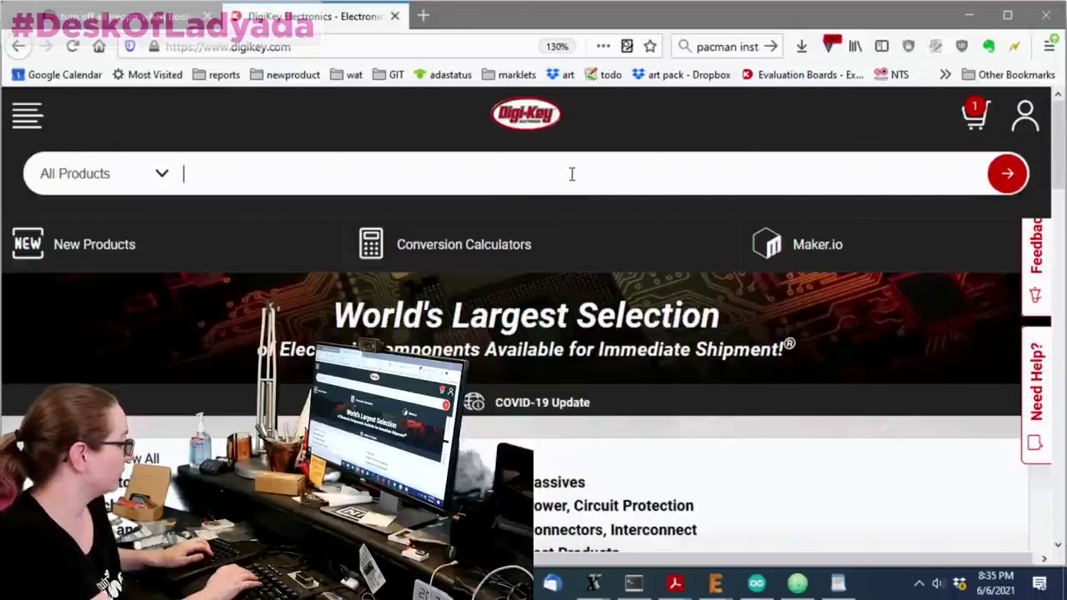
type("ptc ")
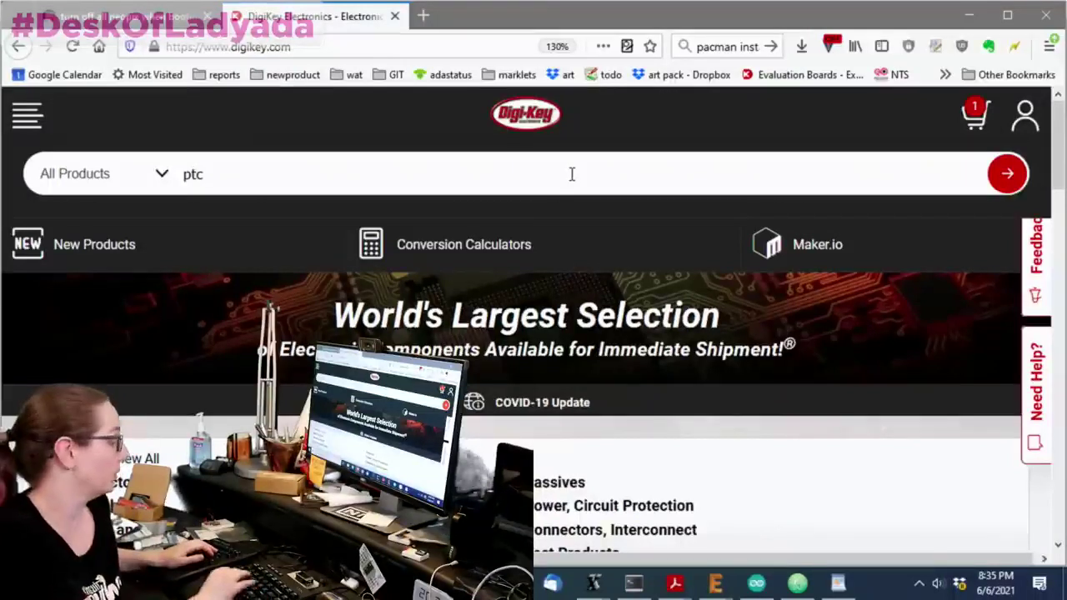
type("fise")
key("Return")
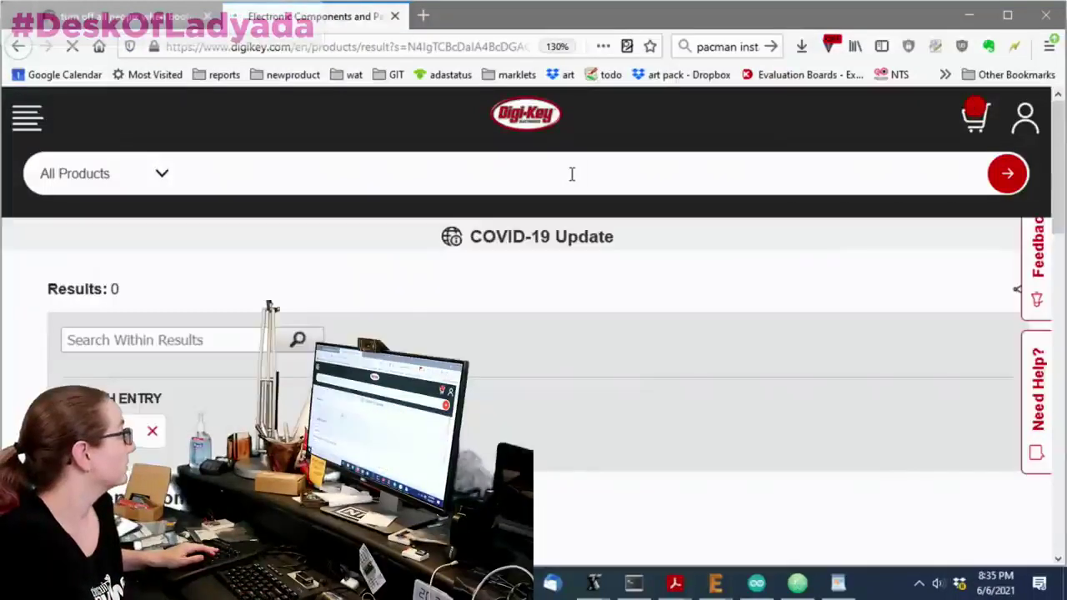
Search all products for "ptc fuse" and open the PTC Resettable Fuses category.
left_click(240, 178)
type("ptc fuse")
key("Return")
scroll(716, 315, "down", 3)
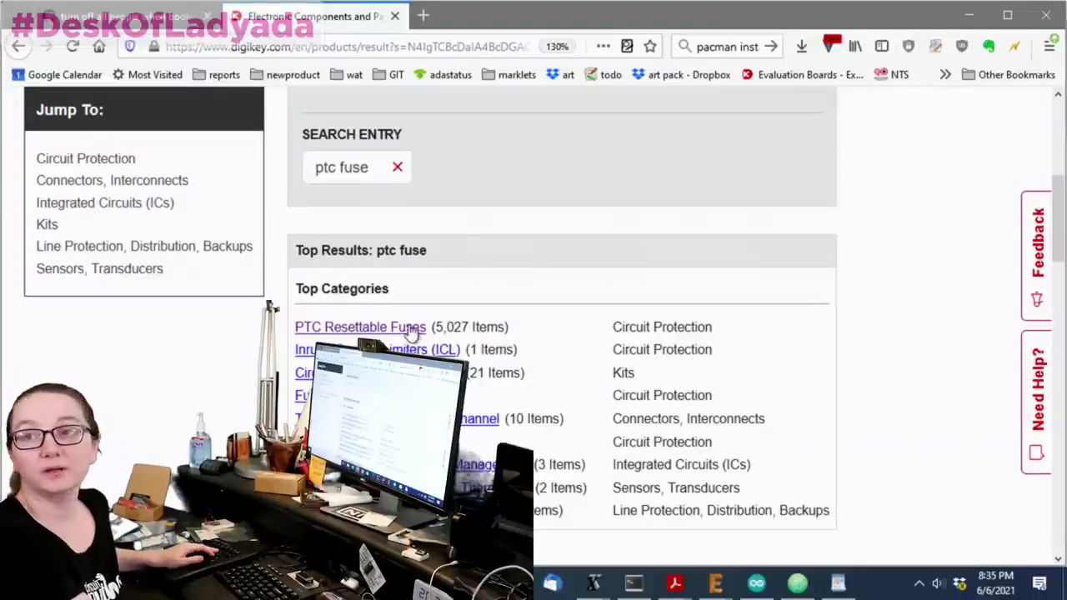
scroll(409, 326, "down", 2)
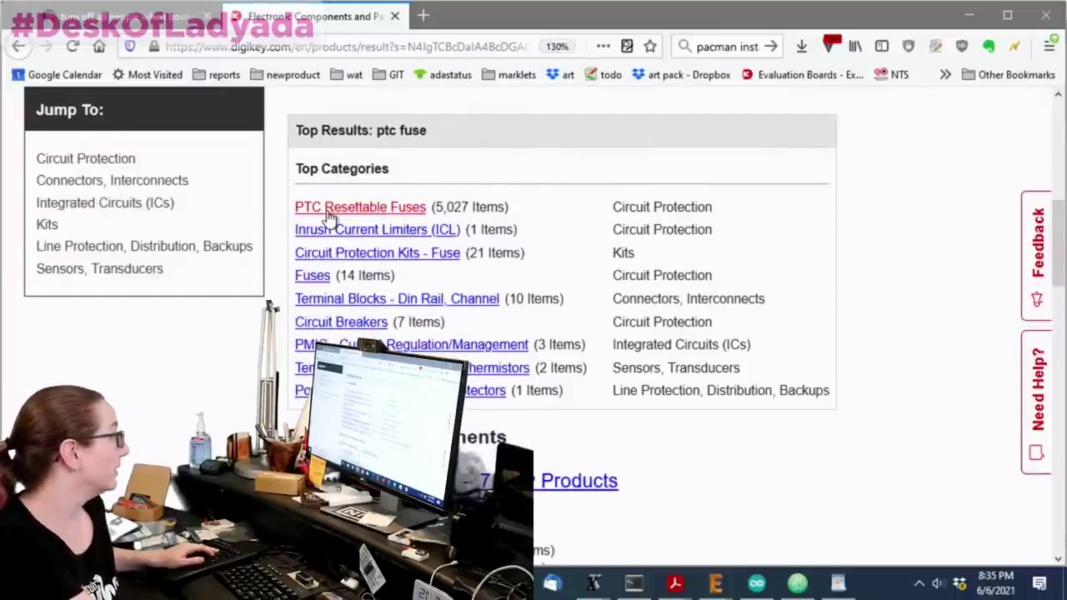
left_click(325, 213)
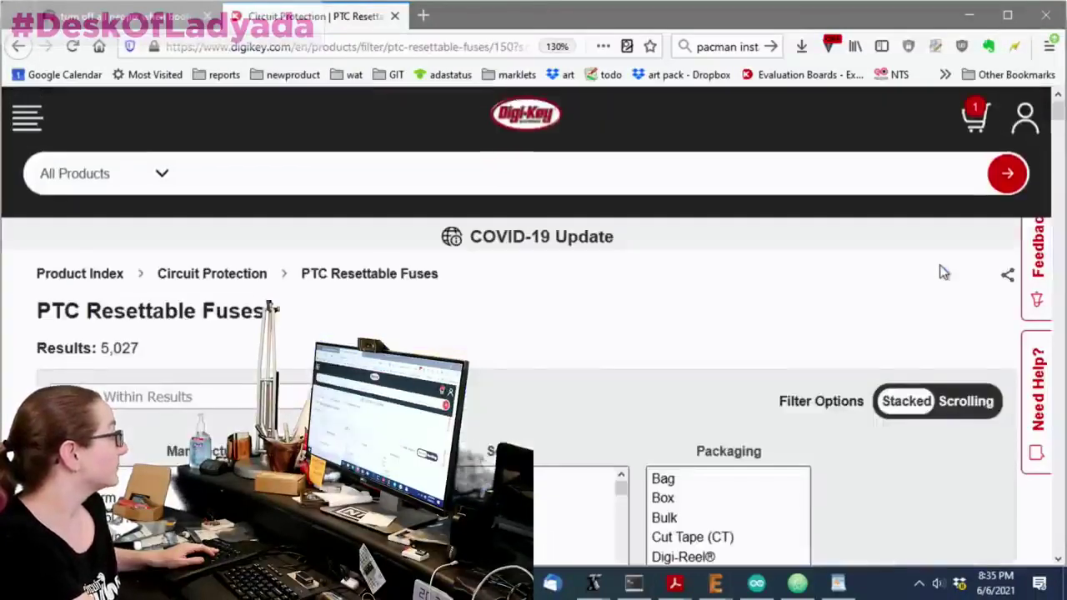
Expand the filters and apply part status Active and In Stock, with marketplace products excluded.
scroll(943, 273, "down", 4)
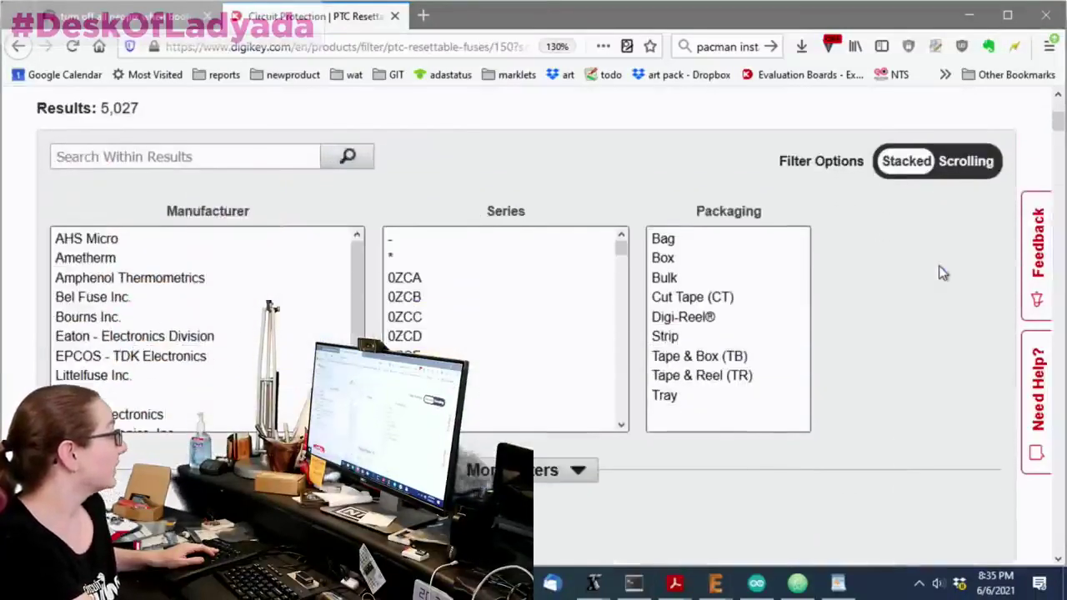
left_click(538, 471)
scroll(898, 242, "down", 3)
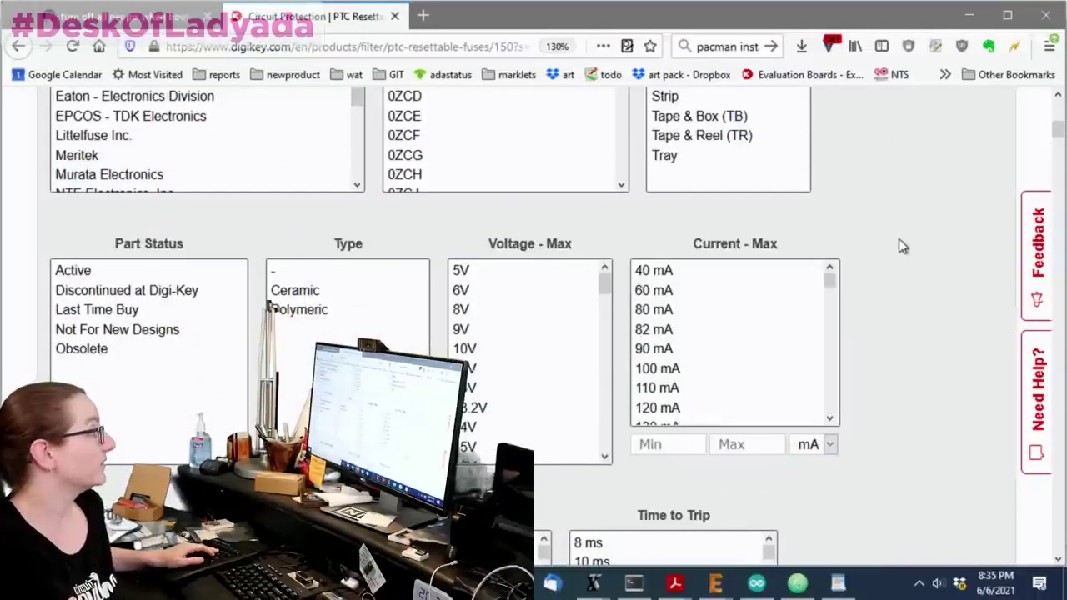
left_click(127, 274)
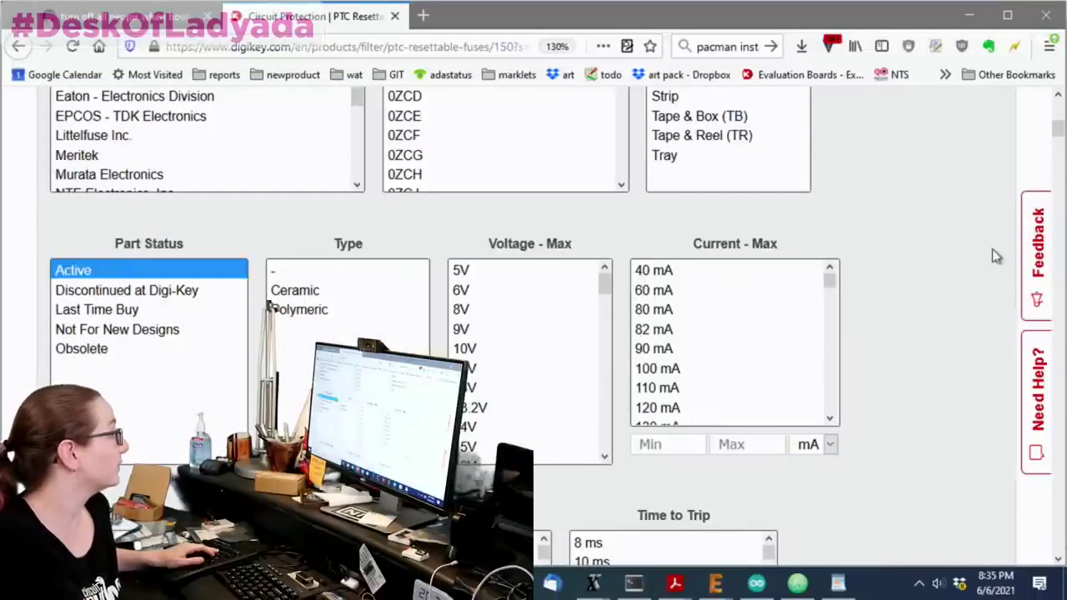
scroll(982, 256, "down", 12)
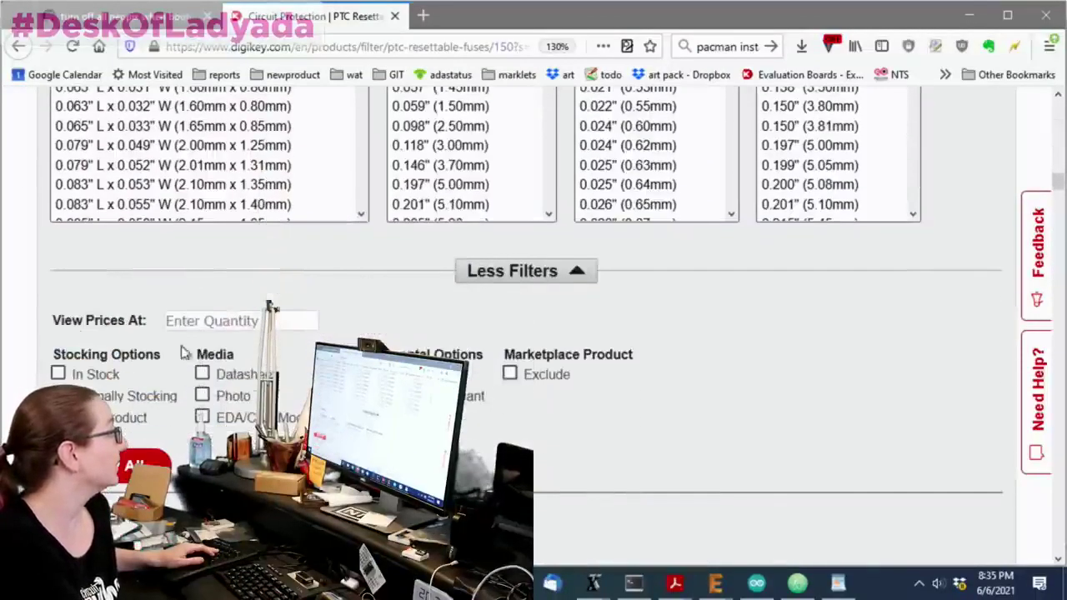
left_click(58, 374)
left_click(511, 375)
left_click(138, 465)
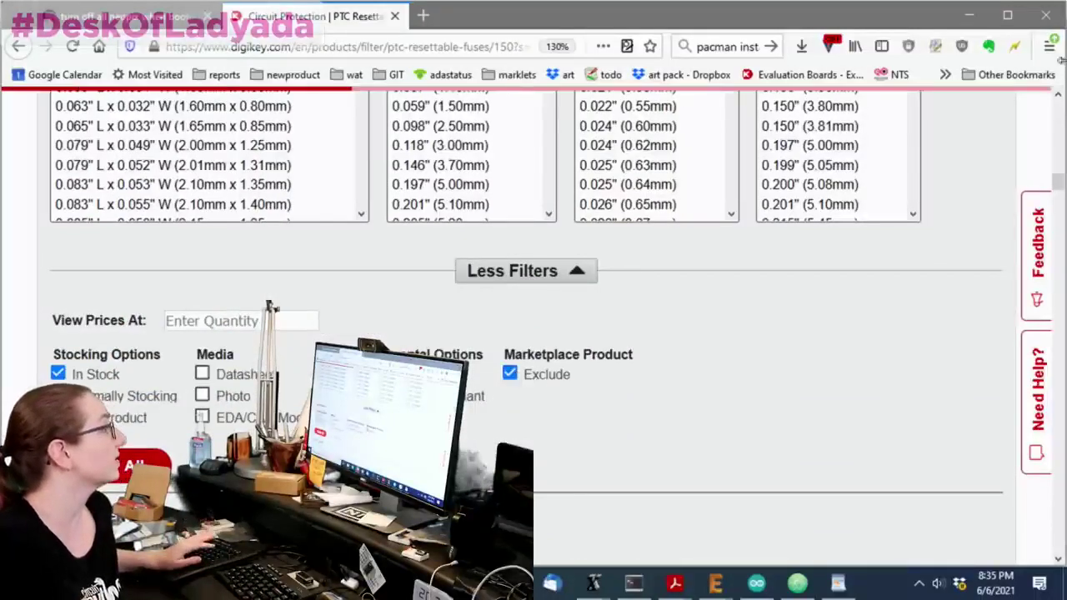
Examine the available maximum voltage and maximum and hold current options in the filter lists.
left_click_drag(1057, 192, 1057, 104)
scroll(910, 262, "down", 5)
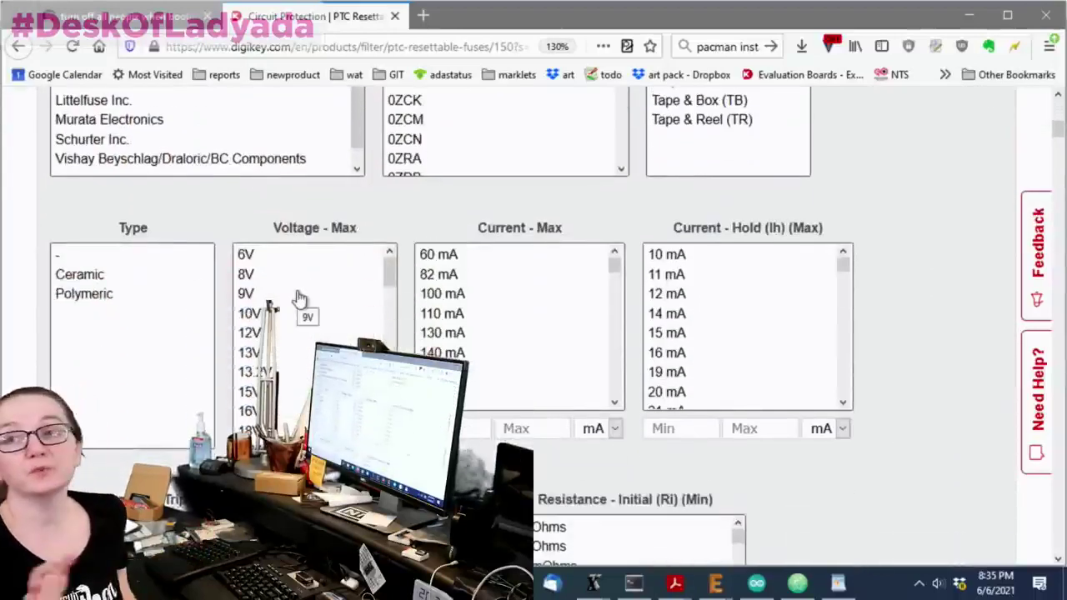
scroll(361, 276, "down", 2)
scroll(360, 276, "up", 2)
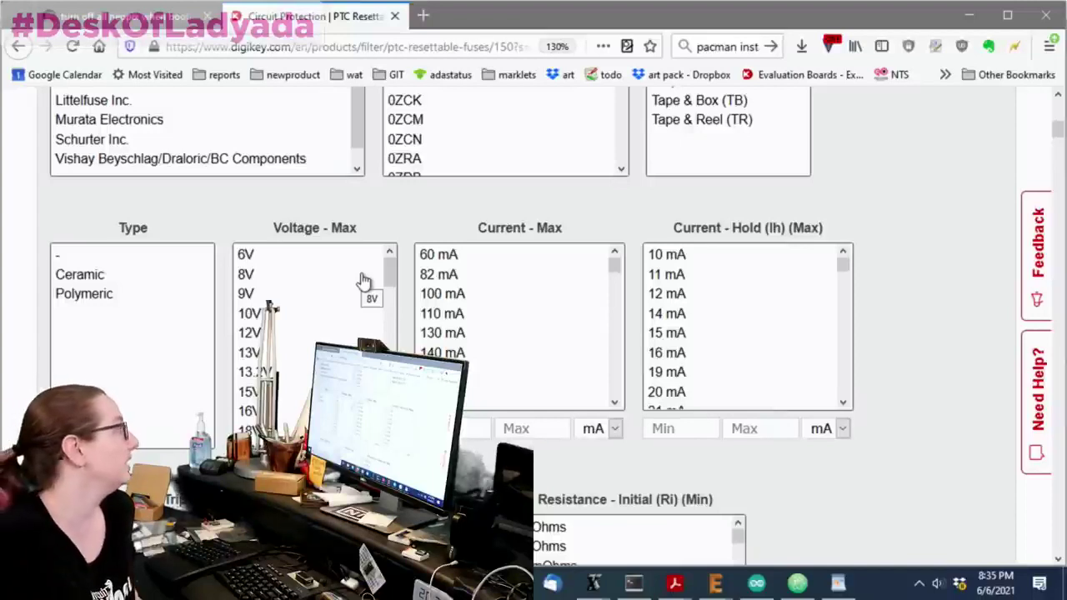
scroll(364, 284, "down", 6)
scroll(388, 218, "down", 2)
scroll(392, 217, "down", 5)
scroll(534, 333, "up", 5)
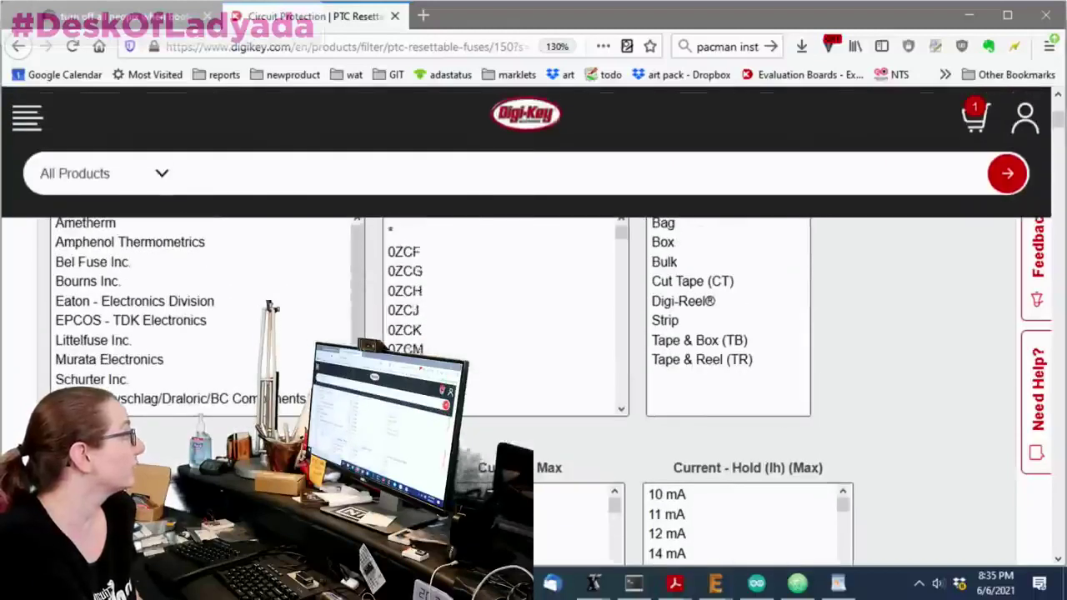
scroll(501, 317, "down", 2)
scroll(288, 371, "down", 1)
scroll(933, 398, "down", 3)
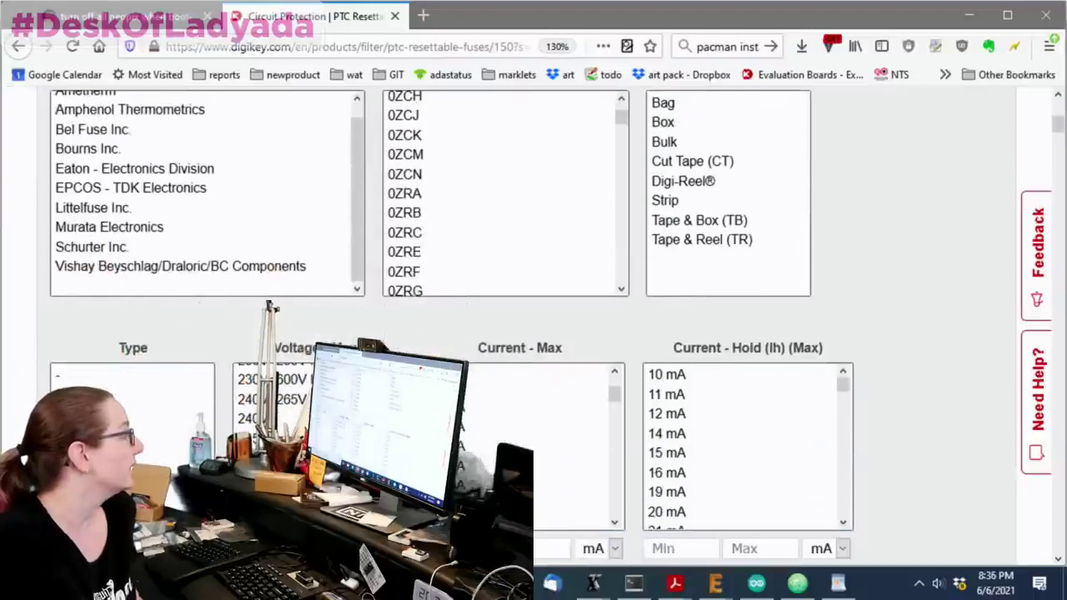
scroll(259, 400, "up", 10)
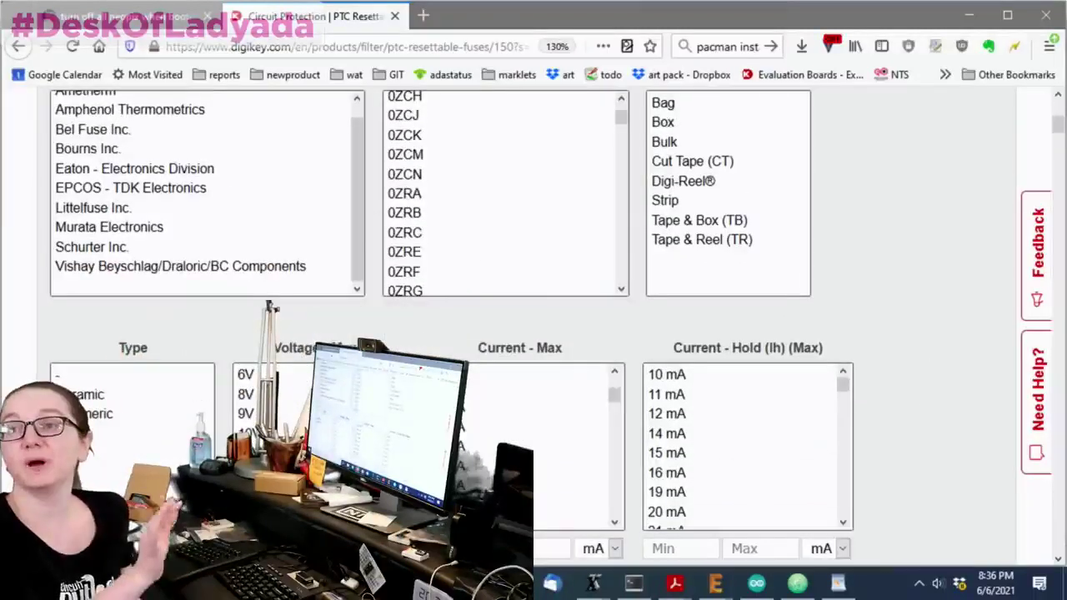
scroll(820, 259, "down", 3)
scroll(820, 259, "down", 1)
scroll(970, 239, "down", 3)
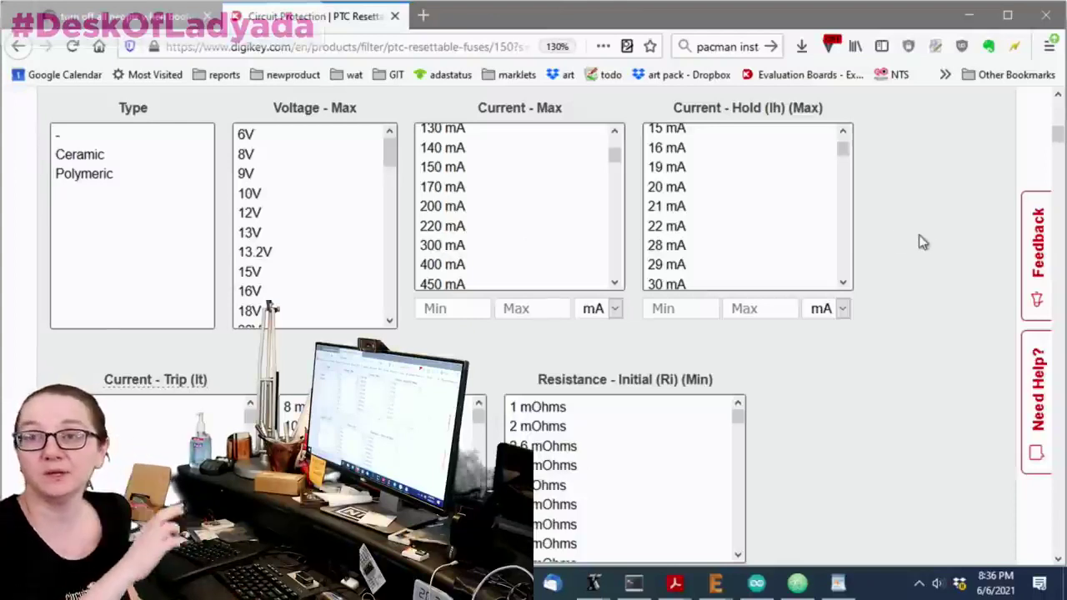
Select mounting type Surface Mount and the package sizes 0805 (2012 Metric) and 0805 (2012 Metric), Concave.
scroll(917, 242, "down", 4)
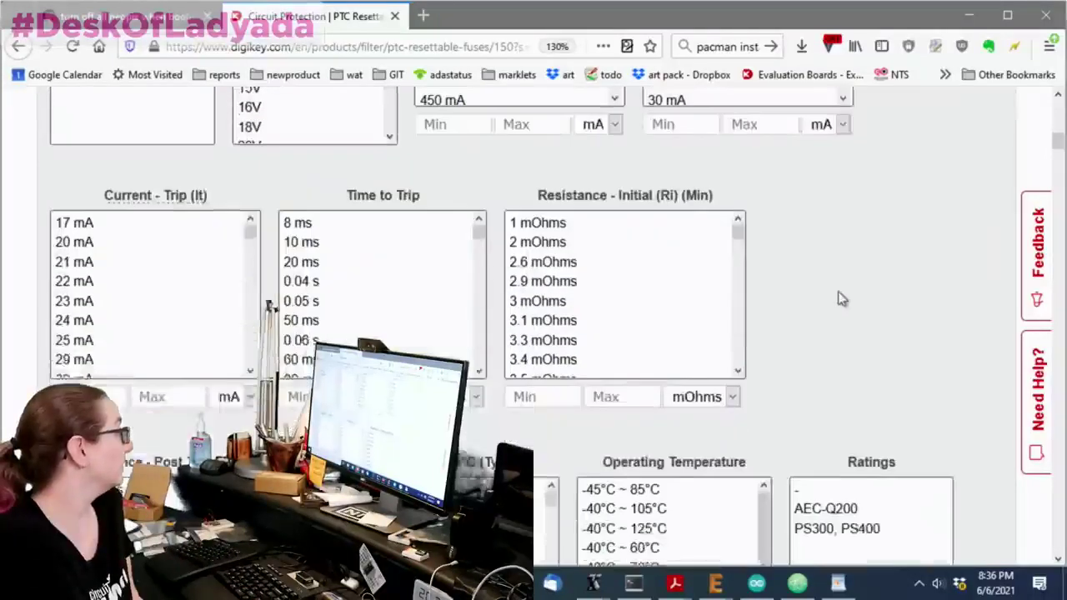
scroll(955, 258, "down", 4)
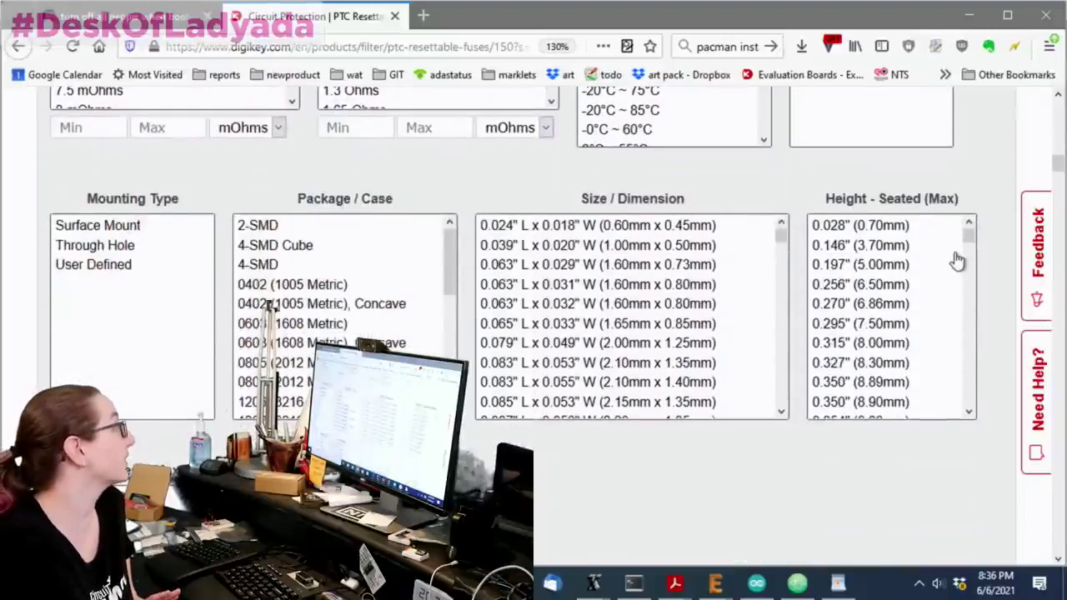
left_click(143, 228)
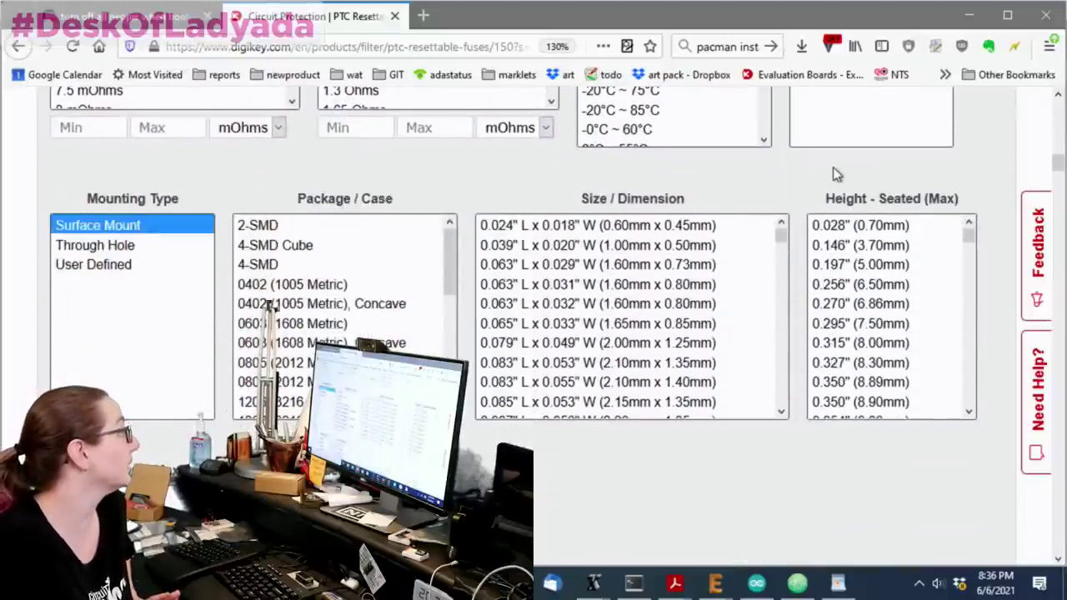
scroll(825, 183, "down", 3)
scroll(739, 231, "up", 1)
scroll(733, 246, "down", 2)
scroll(729, 258, "up", 3)
scroll(729, 262, "up", 3)
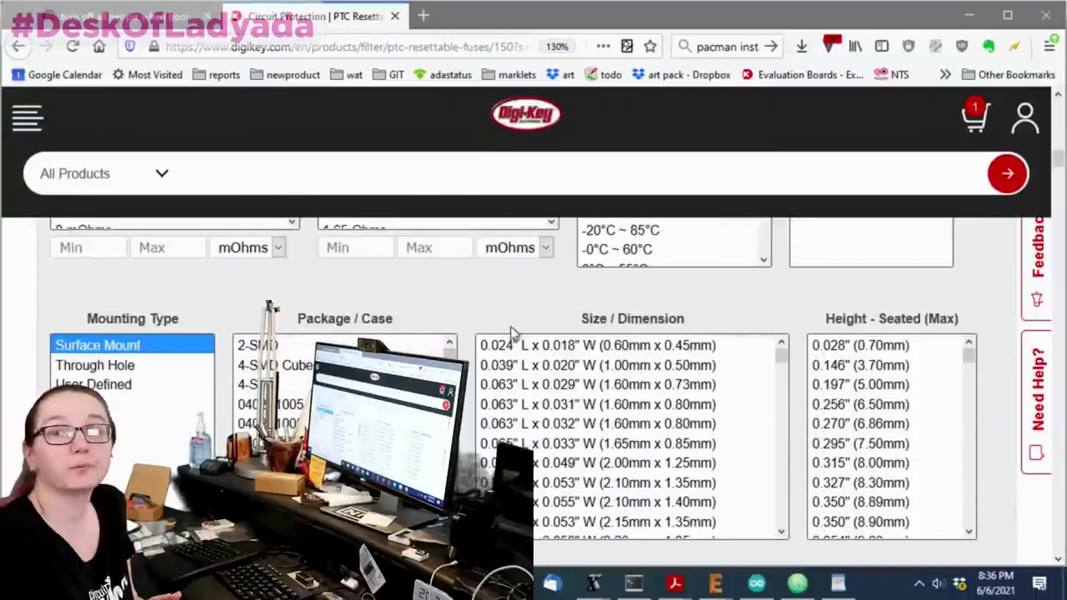
scroll(504, 326, "down", 3)
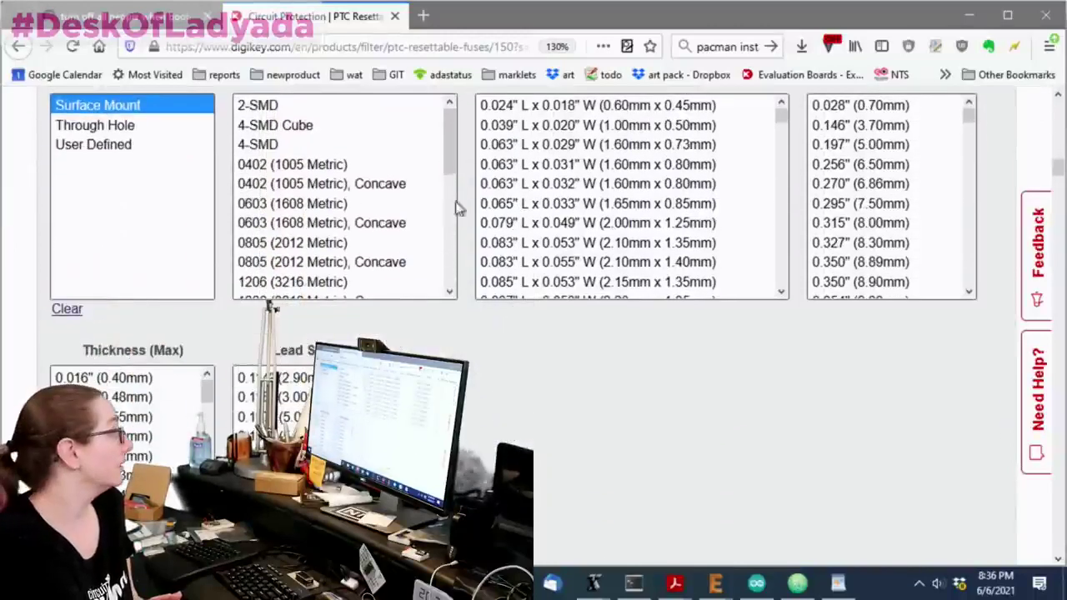
scroll(450, 179, "down", 1)
left_click(334, 218)
left_click(334, 235, "ctrl")
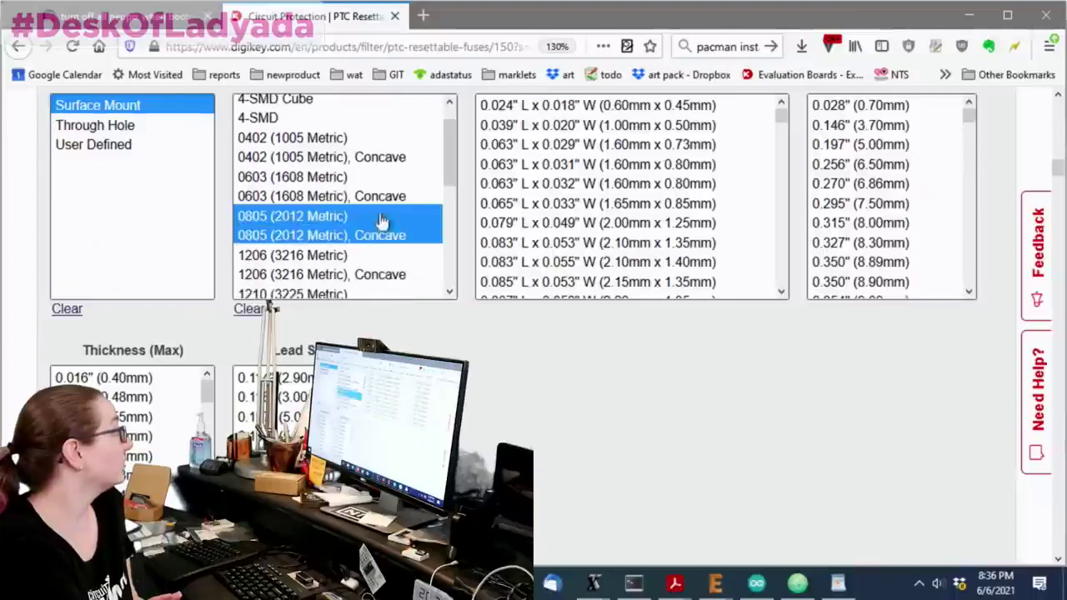
Look through the fuse results table, examining the product photos and part descriptions.
scroll(454, 200, "down", 2)
scroll(455, 208, "down", 4)
scroll(463, 287, "up", 6)
scroll(630, 414, "down", 10)
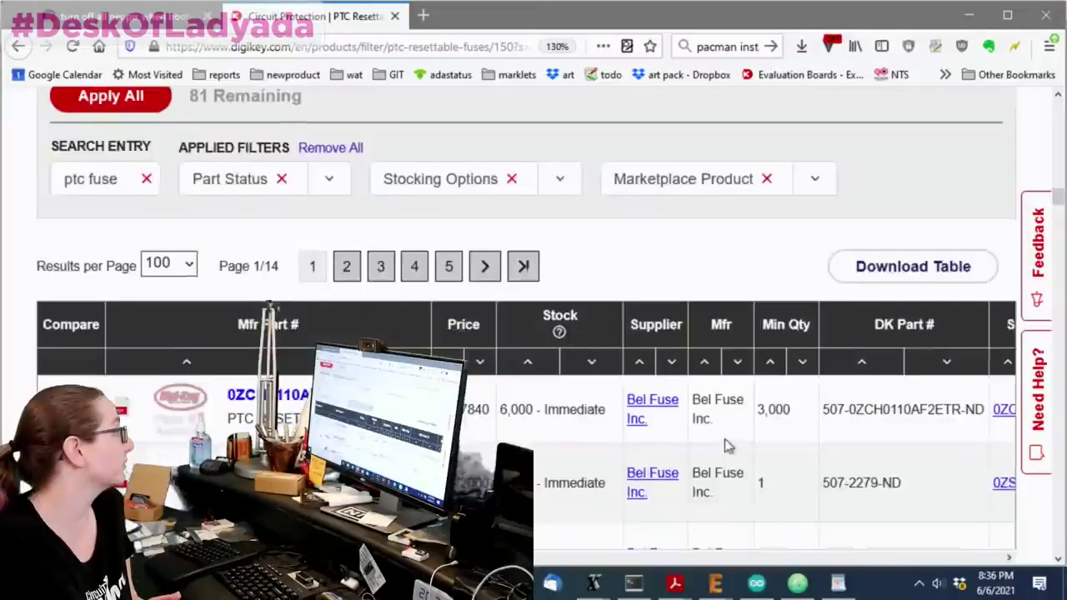
mouse_move(178, 314)
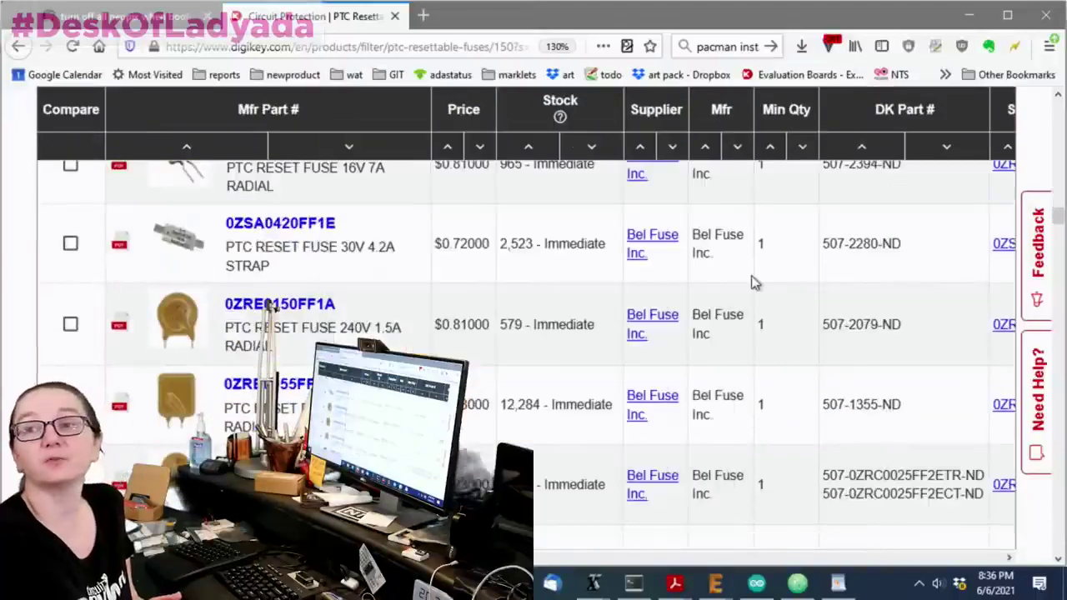
scroll(753, 281, "down", 4)
scroll(250, 309, "up", 3)
mouse_move(166, 434)
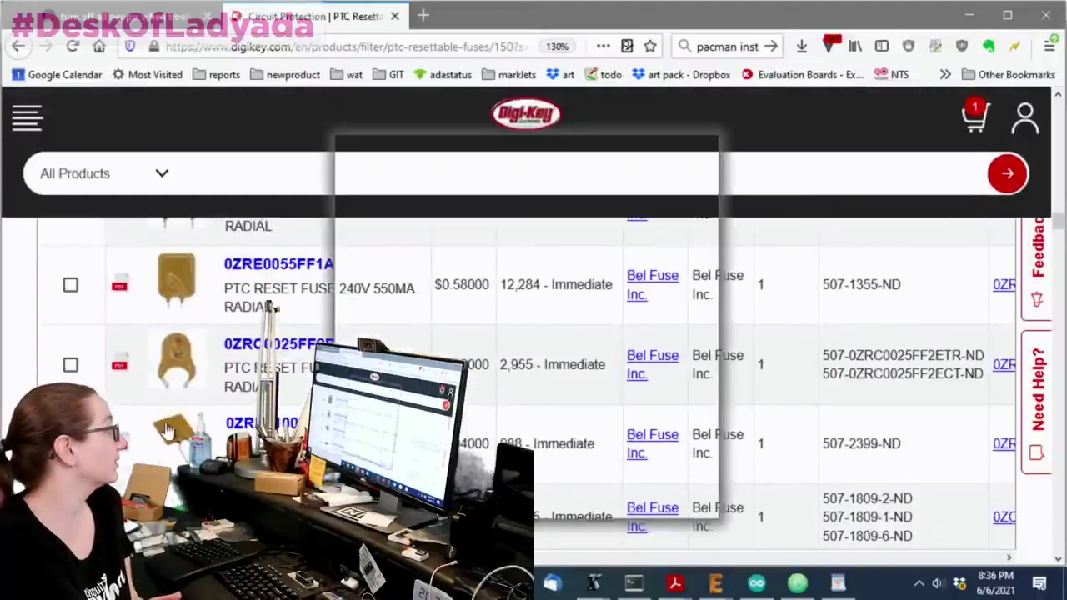
scroll(270, 306, "up", 5)
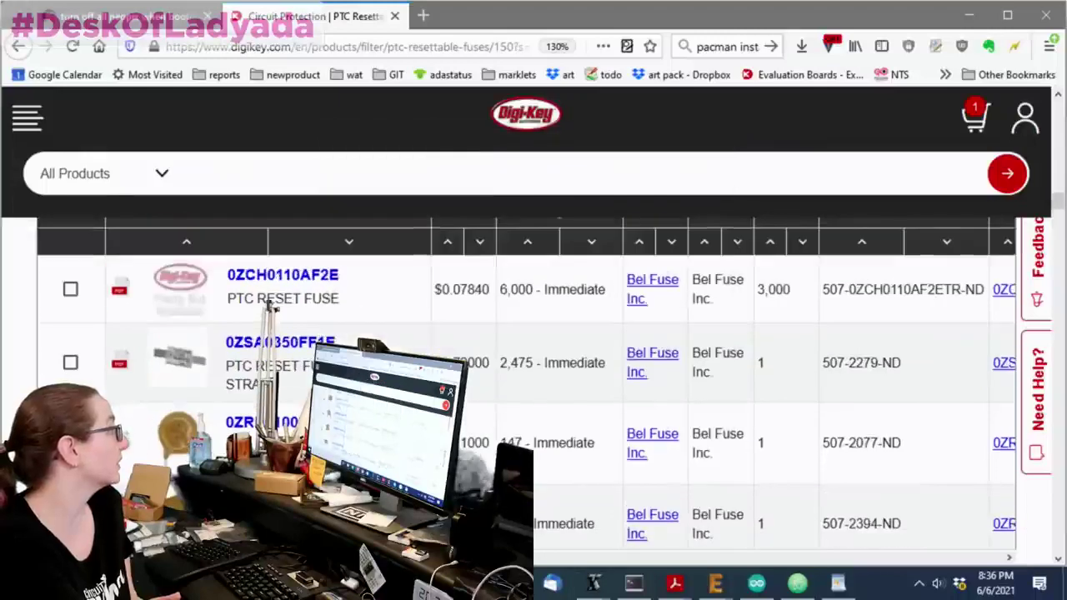
Apply the Surface Mount and 0805 package filters to the fuse results.
scroll(213, 350, "up", 3)
scroll(207, 338, "up", 3)
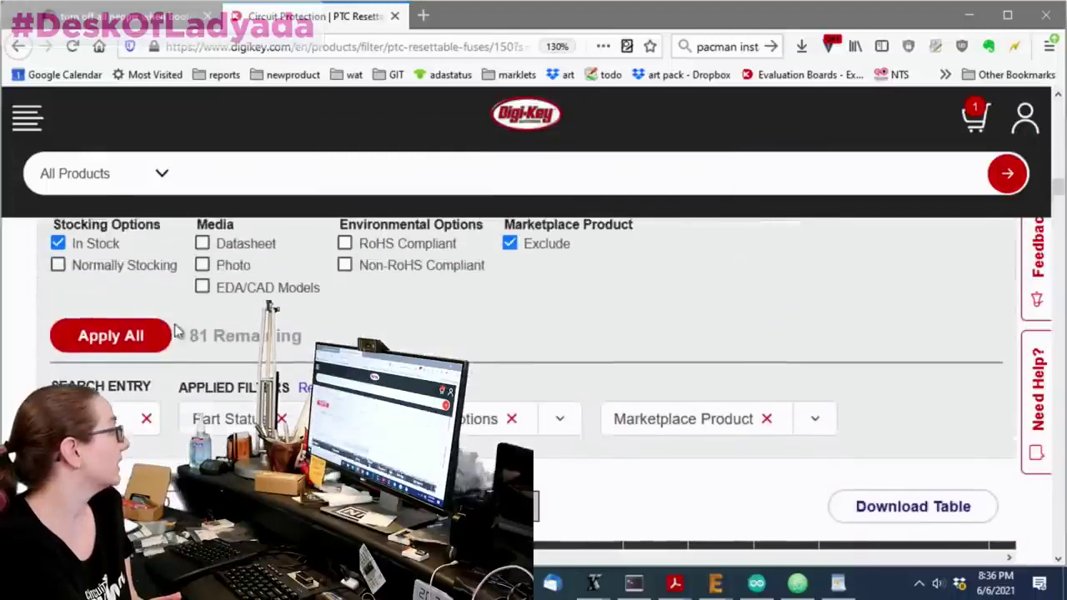
scroll(888, 352, "down", 5)
Select maximum hold currents 500 mA, 750 mA and 1 A, and apply the filter.
scroll(480, 281, "up", 10)
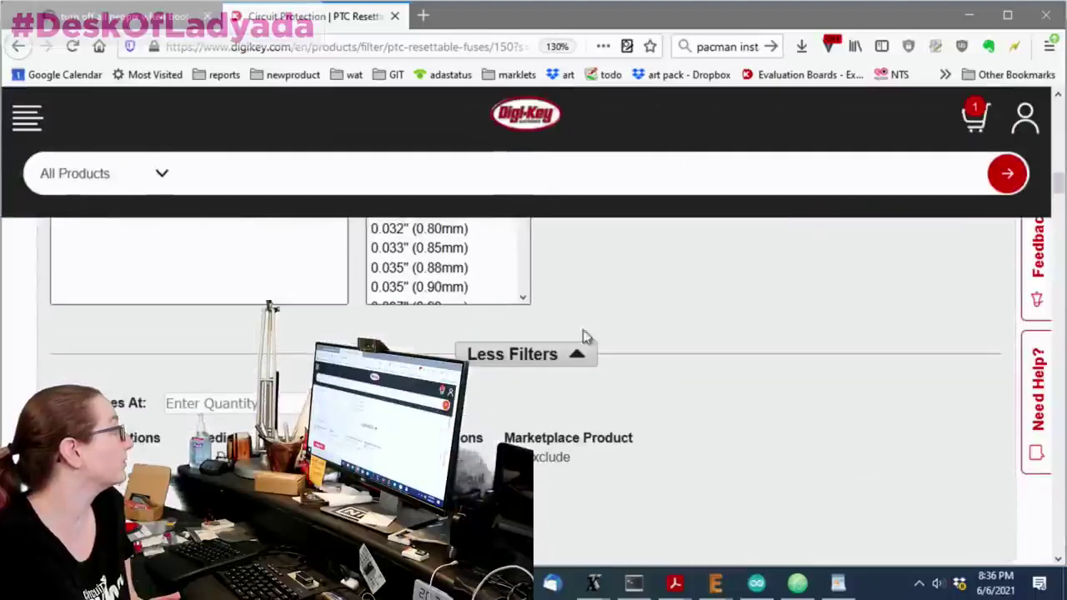
scroll(638, 348, "up", 10)
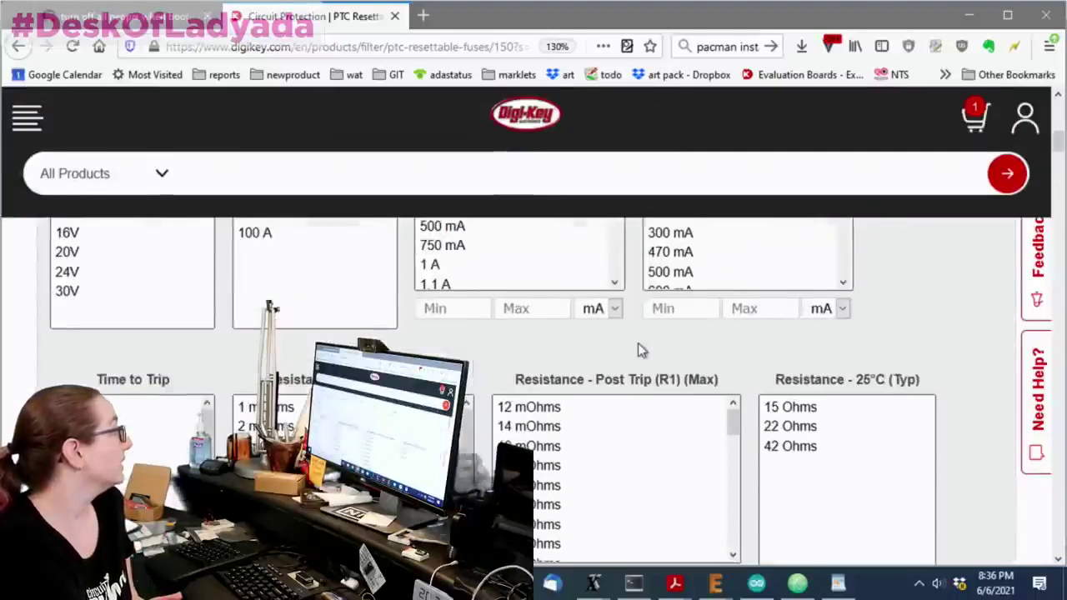
scroll(657, 340, "up", 3)
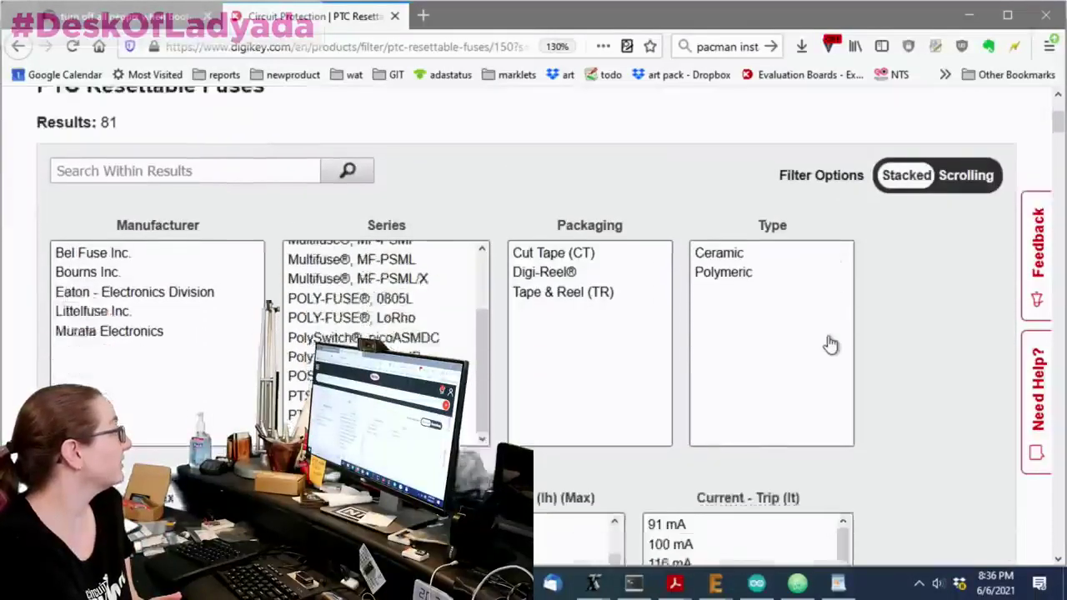
scroll(872, 338, "down", 3)
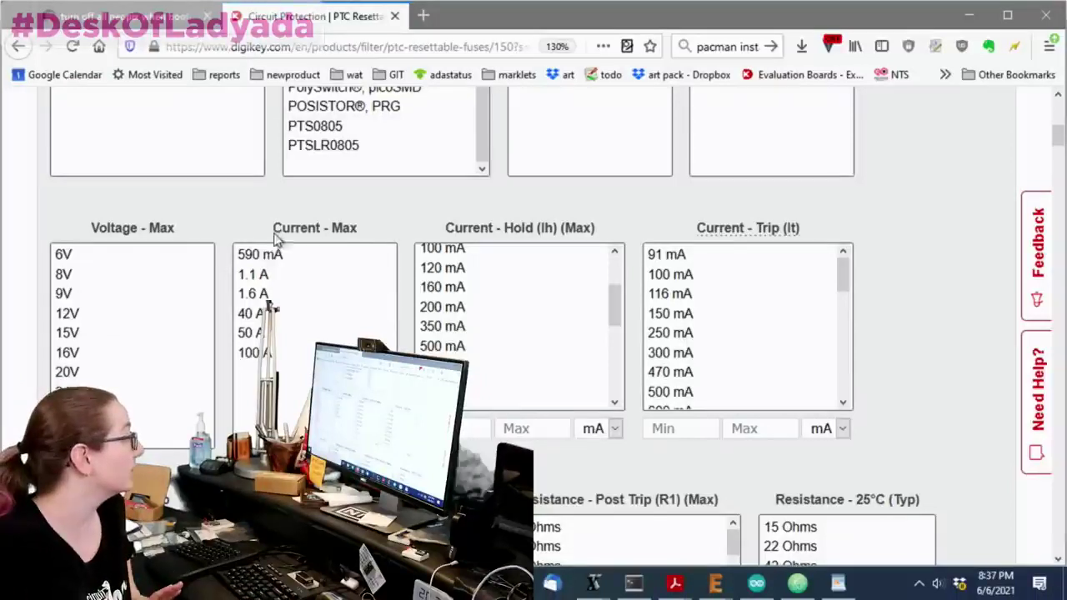
scroll(965, 217, "down", 2)
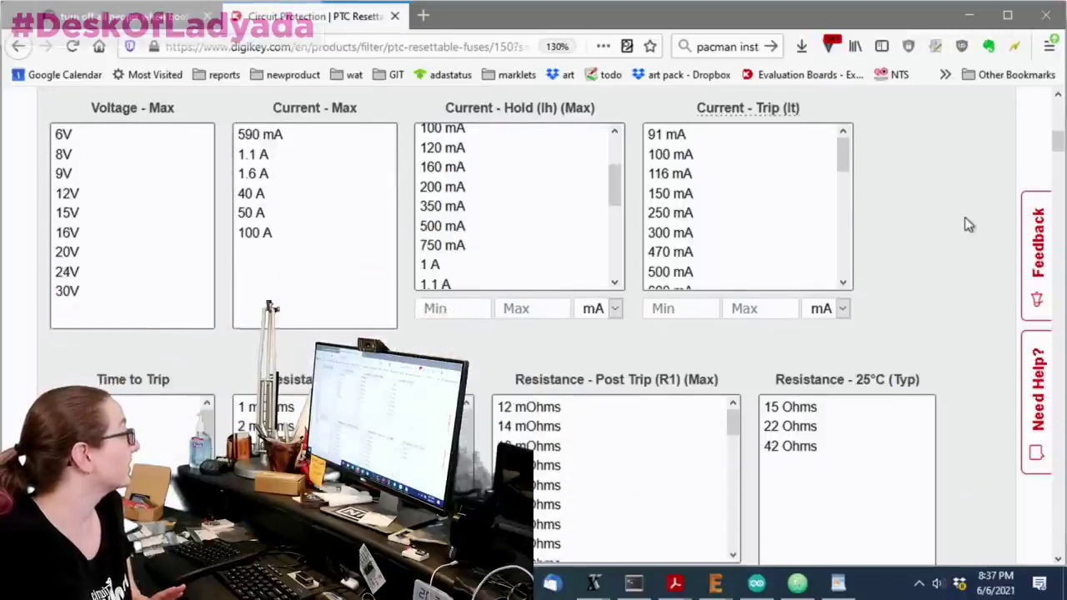
scroll(961, 218, "up", 2)
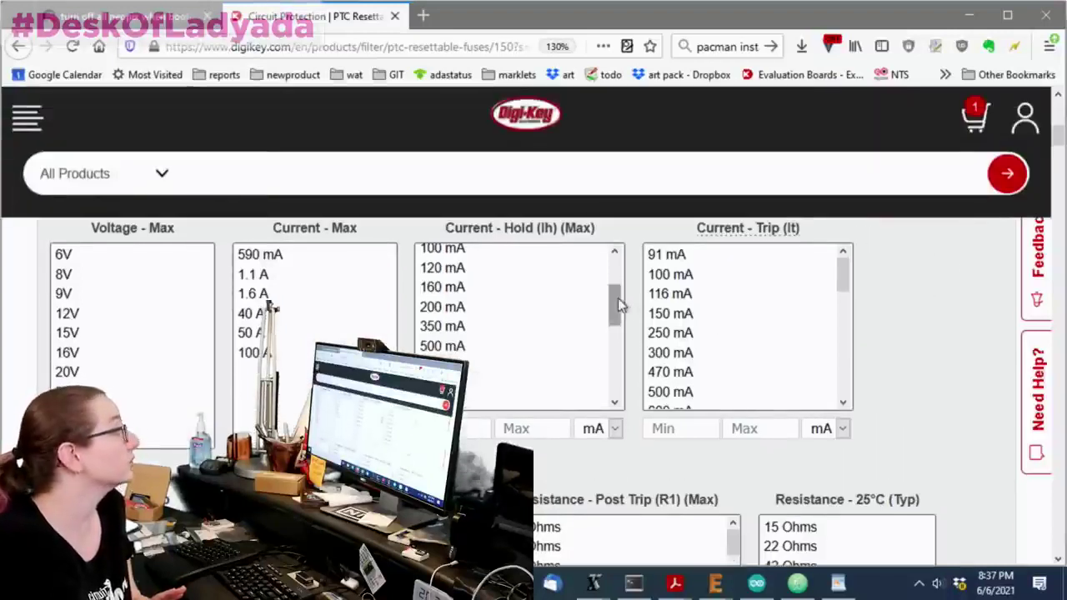
scroll(618, 298, "up", 1)
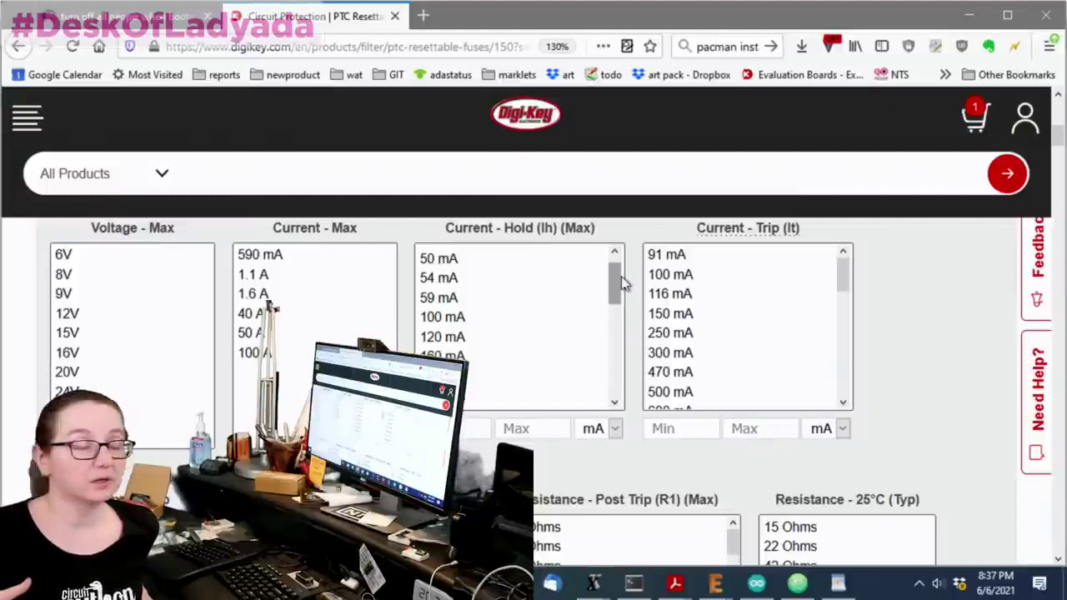
left_click_drag(621, 278, 616, 332)
left_click_drag(467, 298, 467, 340)
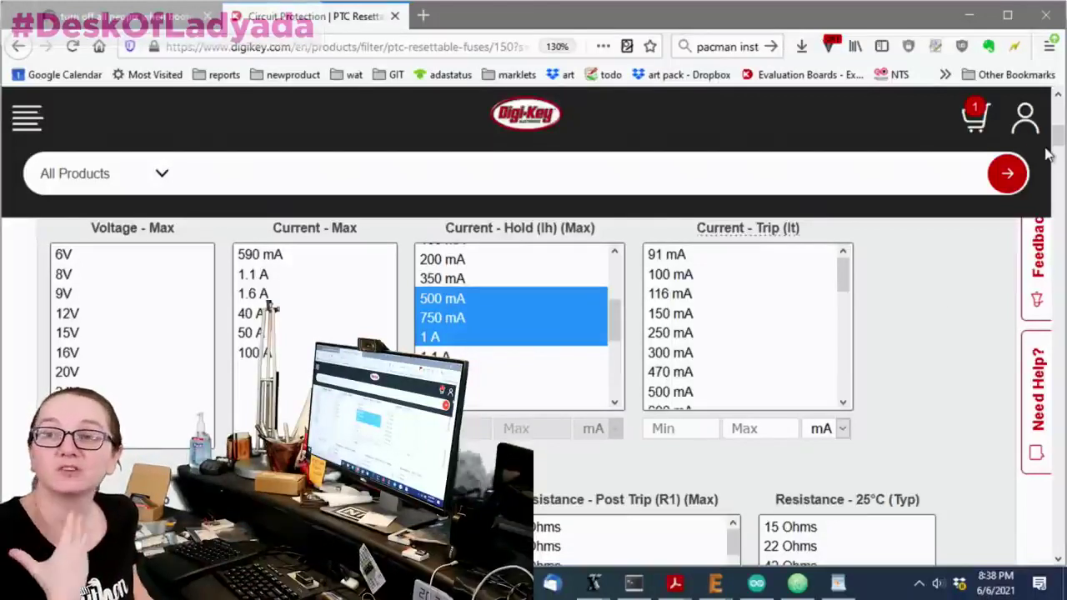
left_click_drag(1057, 135, 1057, 193)
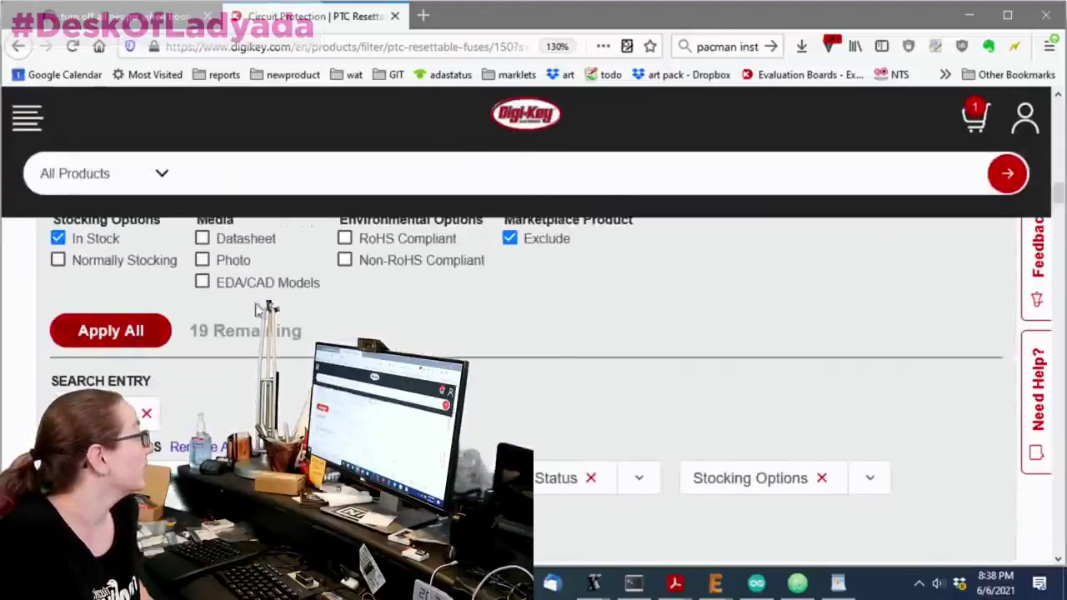
Examine the remaining package, resistance, trip current and time-to-trip options in the filter lists.
scroll(917, 330, "up", 3)
scroll(925, 328, "up", 3)
scroll(927, 328, "down", 5)
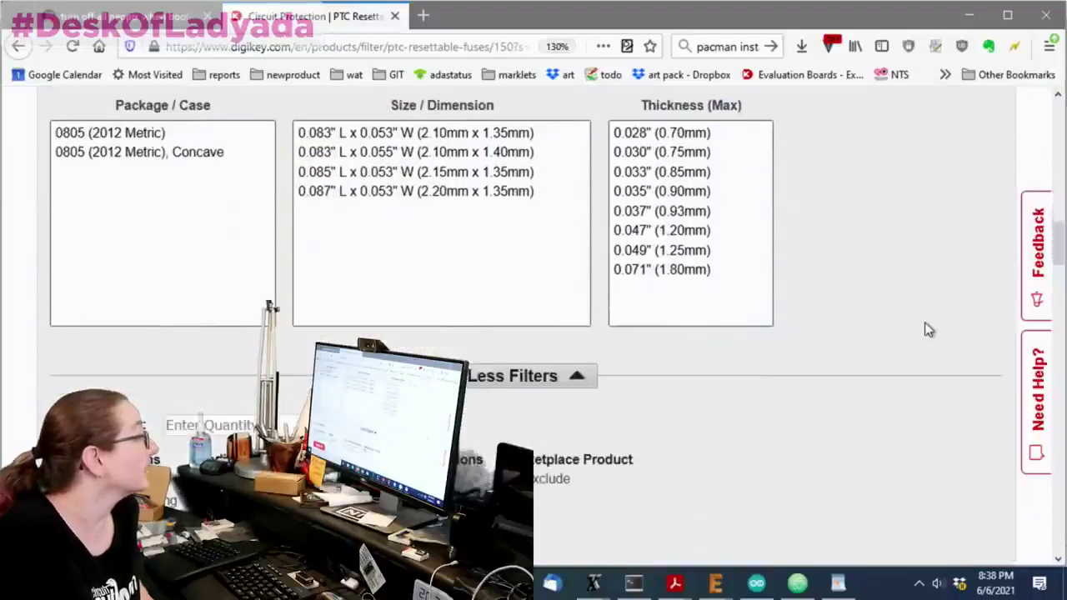
scroll(929, 330, "up", 5)
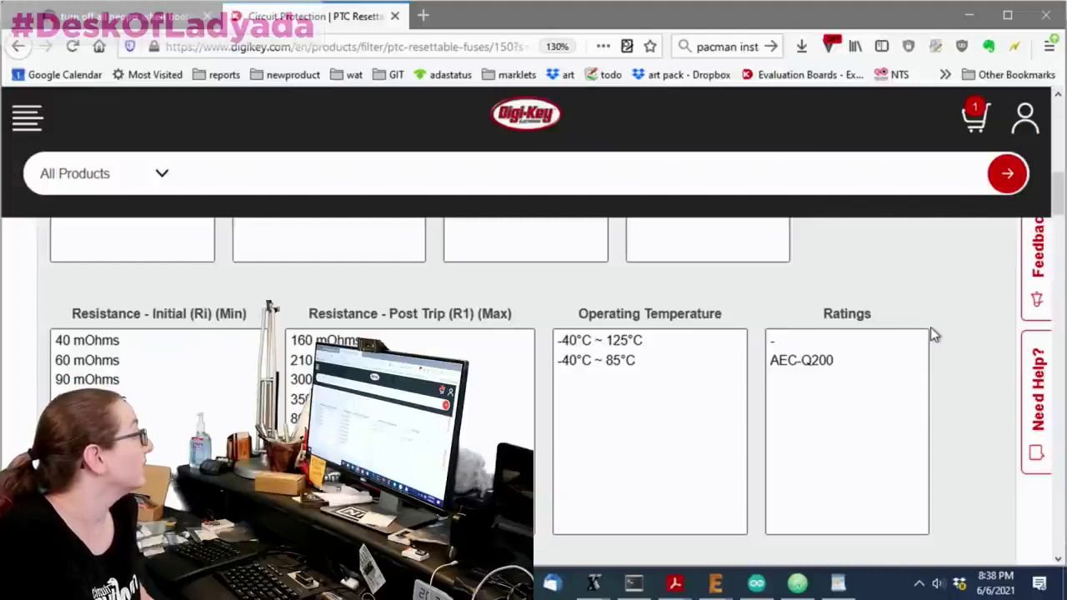
scroll(933, 333, "up", 2)
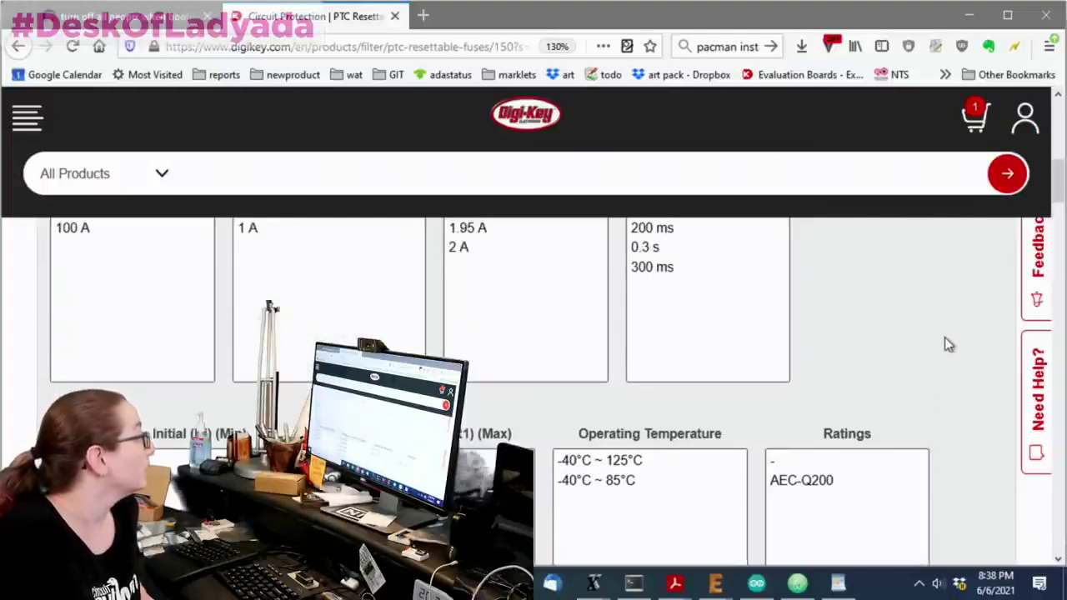
scroll(959, 429, "up", 2)
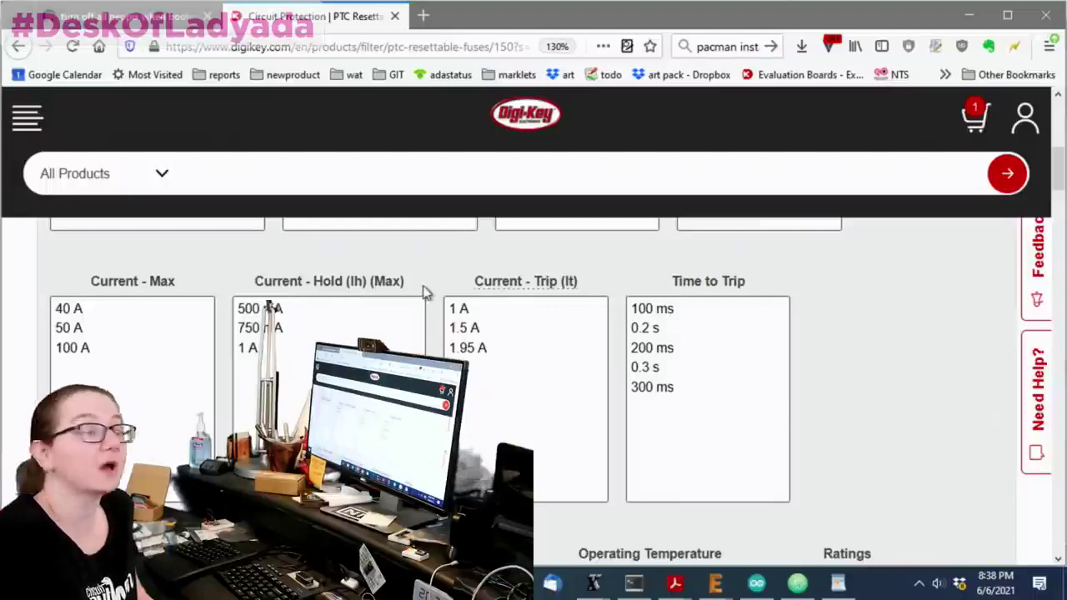
scroll(426, 293, "down", 2)
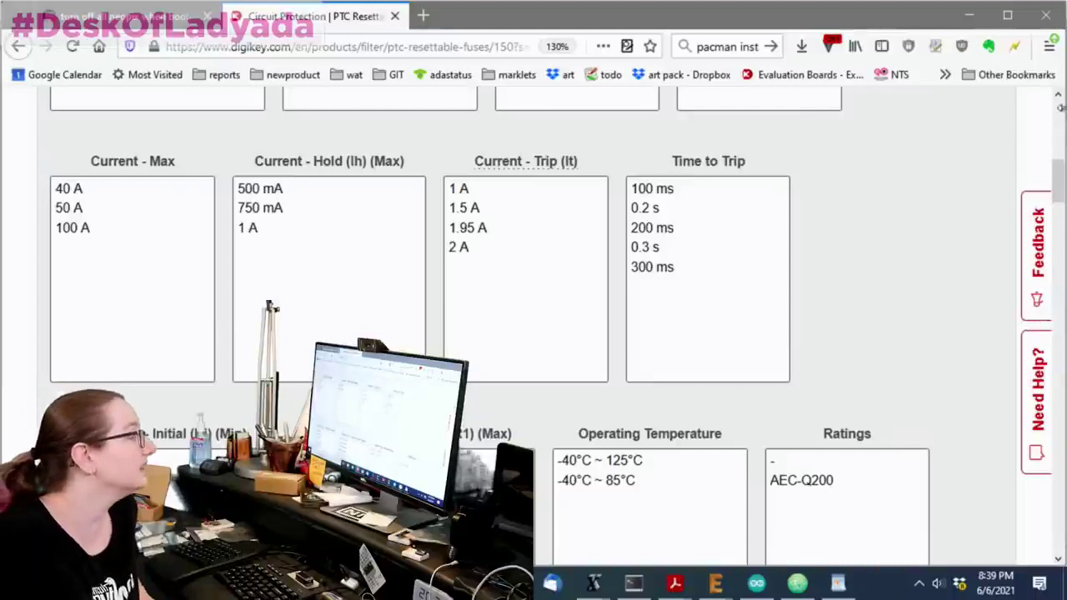
Look through the fuses in the results table, comparing their ratings, prices and stock.
left_click_drag(1060, 192, 1062, 325)
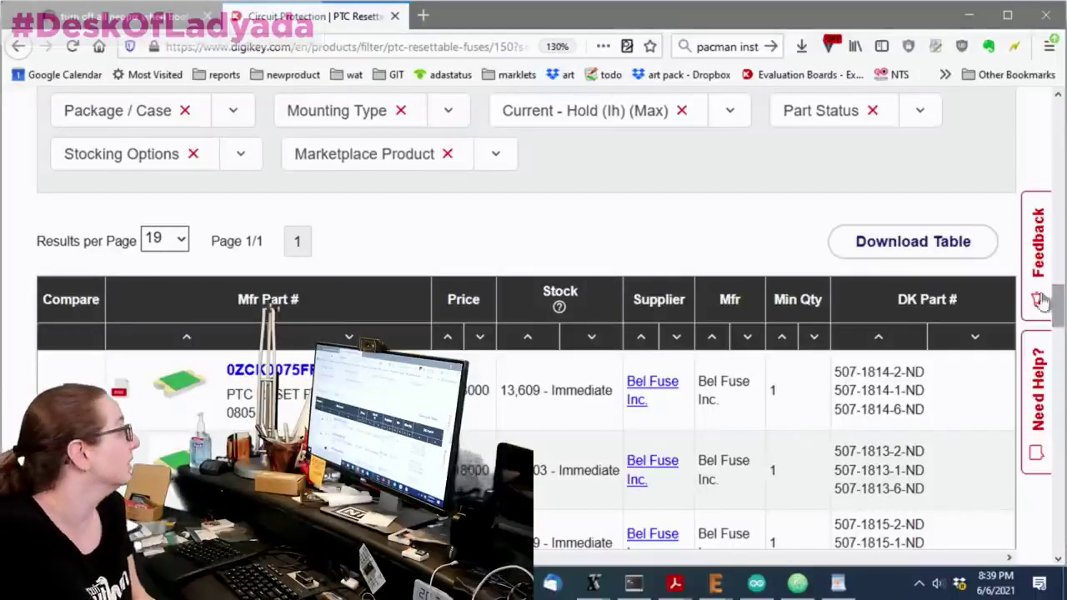
scroll(493, 419, "up", 2)
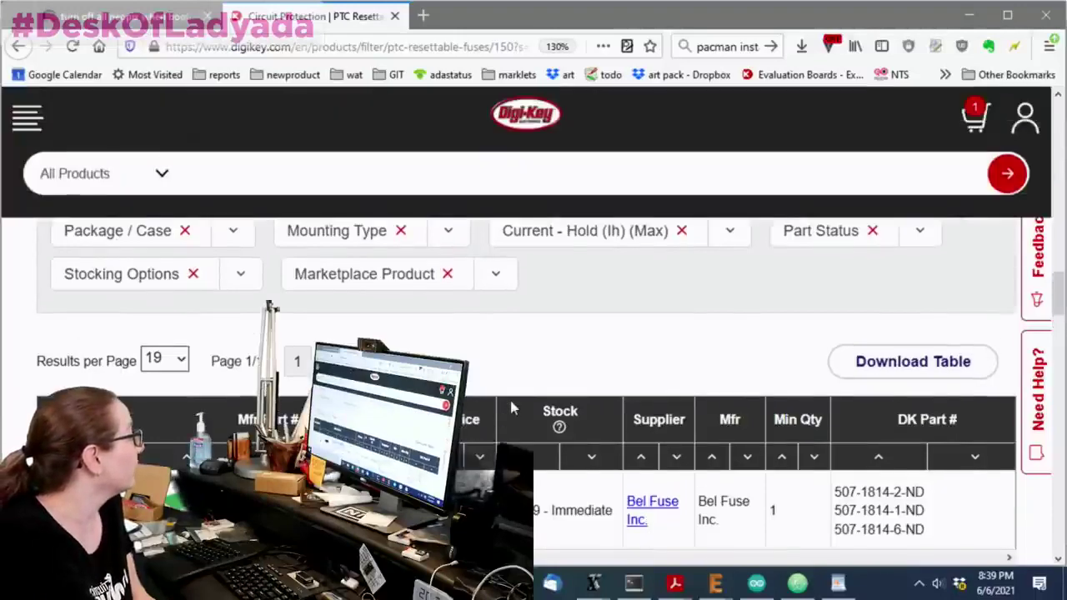
scroll(509, 409, "down", 3)
scroll(537, 380, "down", 2)
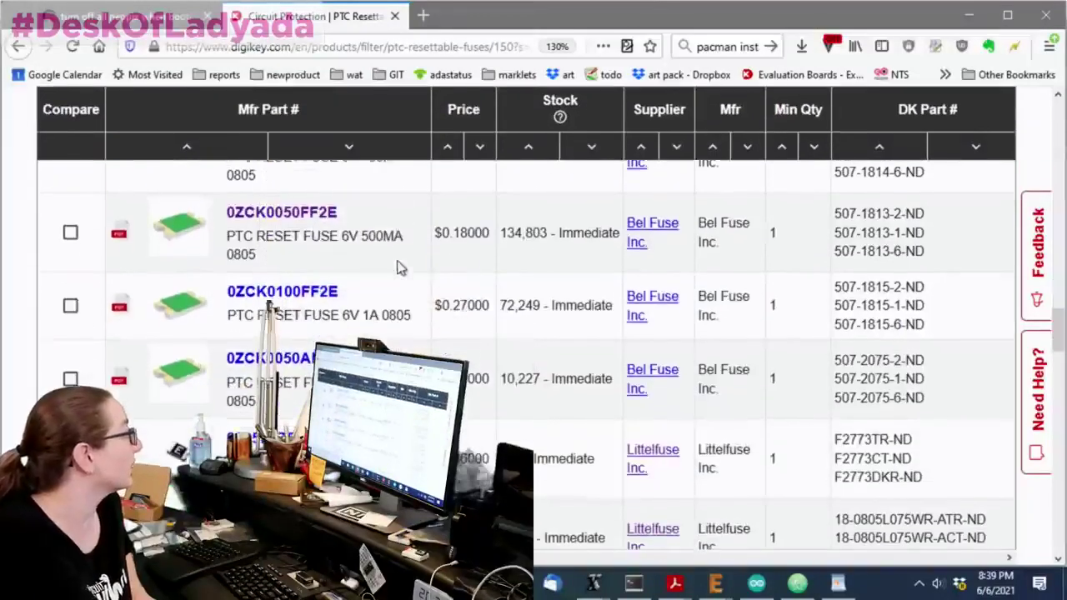
scroll(537, 380, "up", 2)
scroll(392, 250, "down", 2)
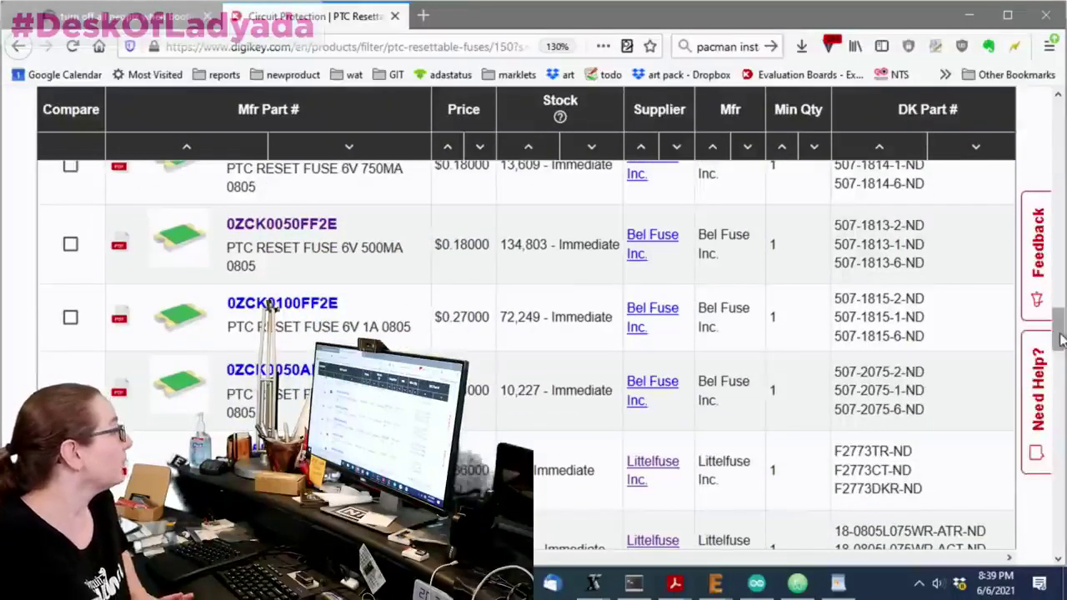
Narrow the maximum hold current filter to 500 mA and apply it.
left_click_drag(1059, 330, 1059, 237)
scroll(1008, 361, "up", 6)
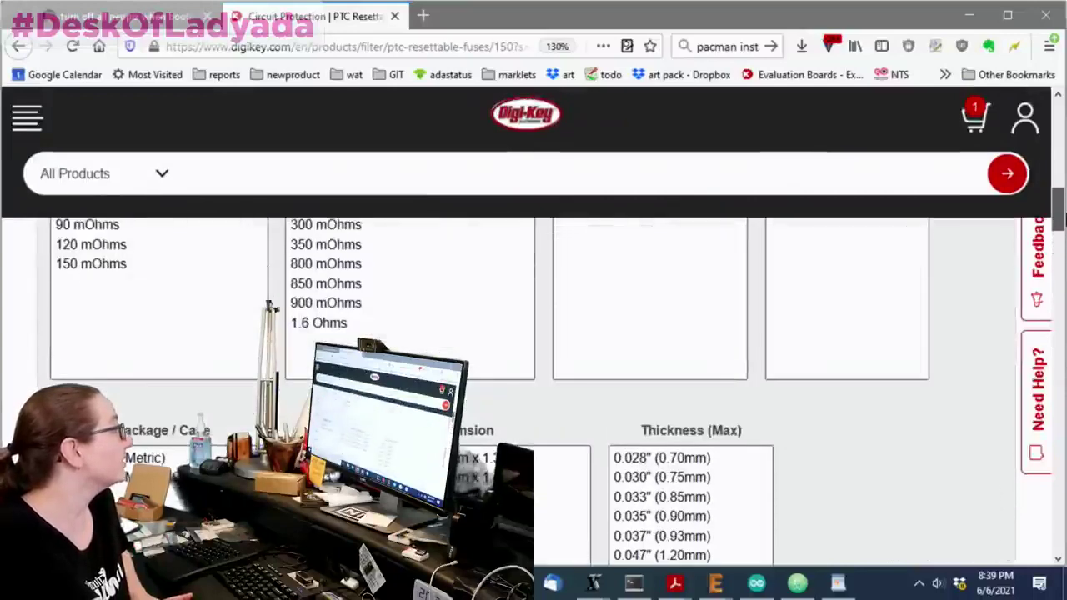
scroll(954, 370, "up", 2)
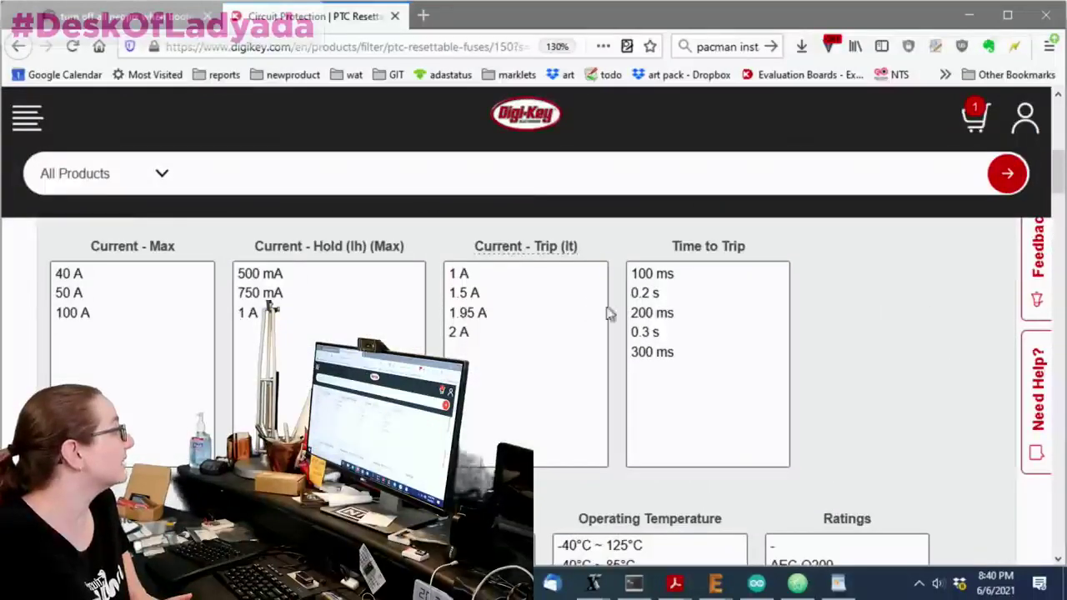
left_click(288, 275)
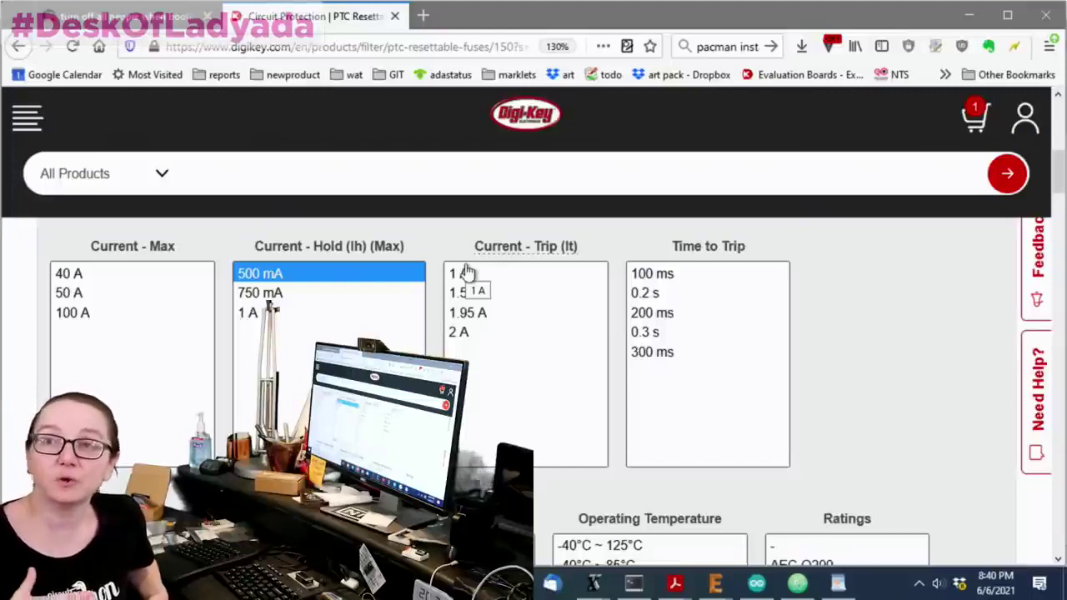
scroll(393, 310, "down", 10)
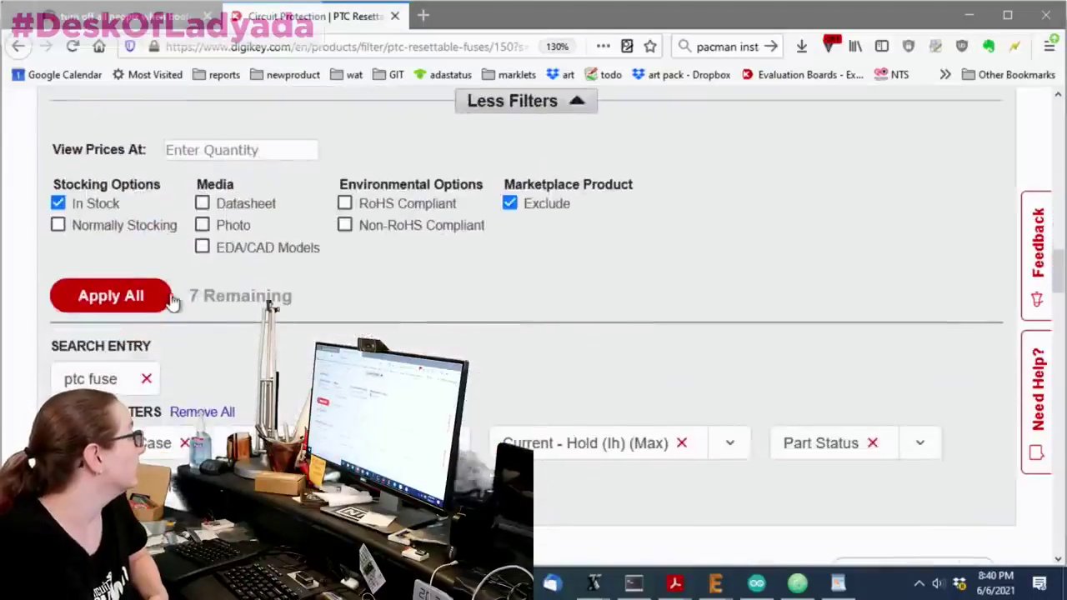
left_click(163, 298)
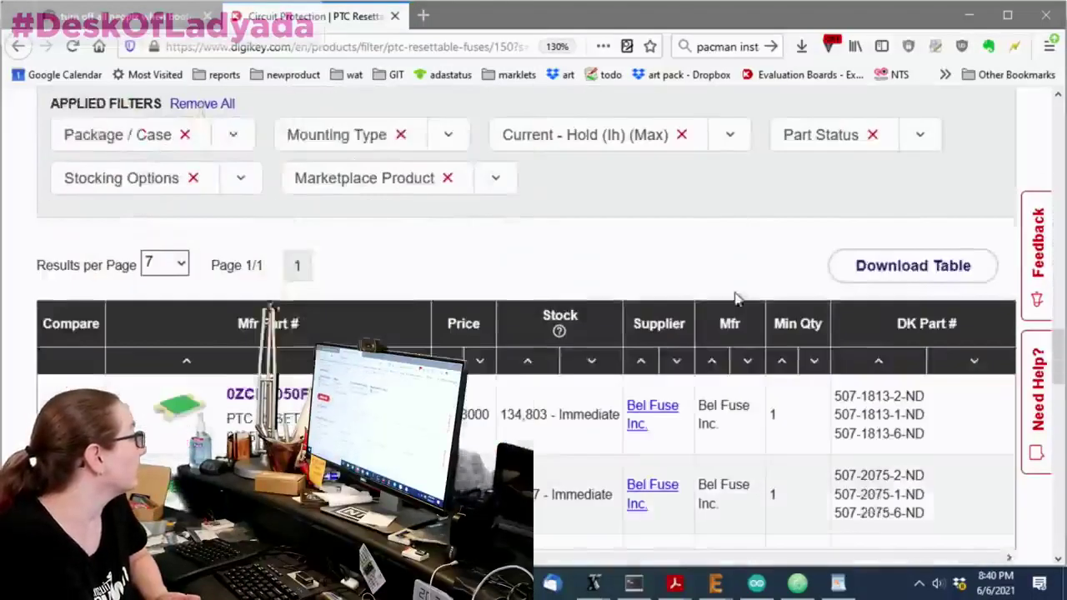
Compare the voltage ratings, prices, stock and manufacturers of the 500 mA fuses in the results table.
scroll(734, 299, "down", 2)
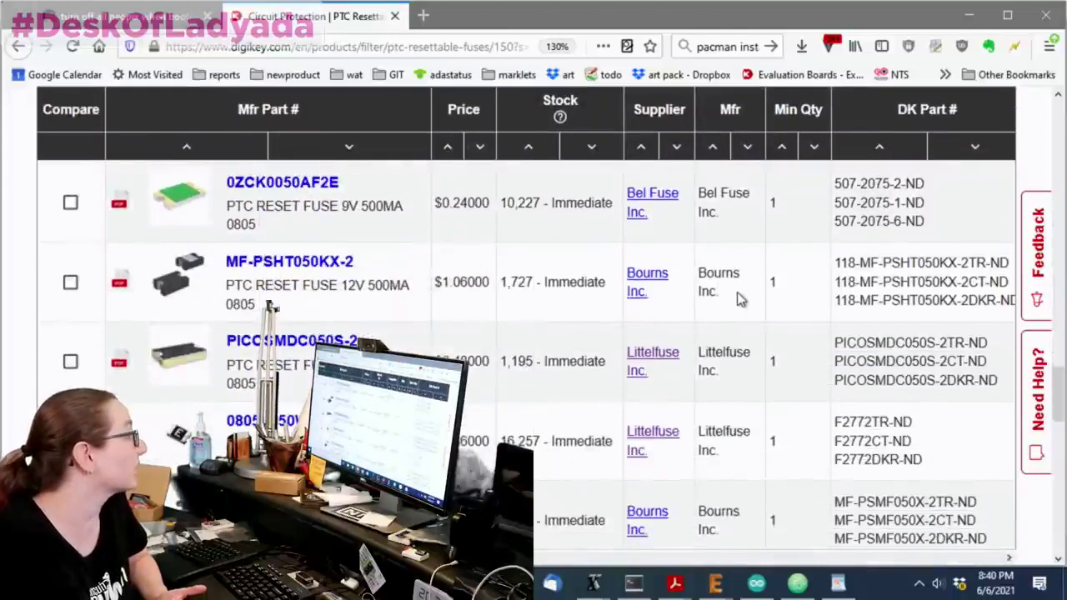
scroll(748, 291, "down", 2)
scroll(748, 292, "down", 3)
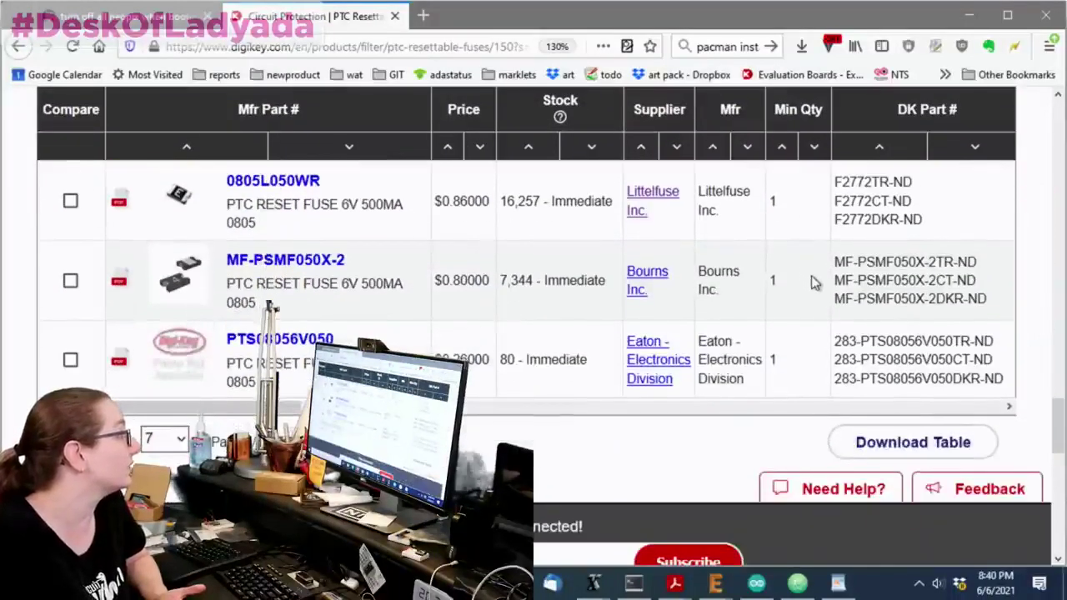
scroll(725, 317, "up", 5)
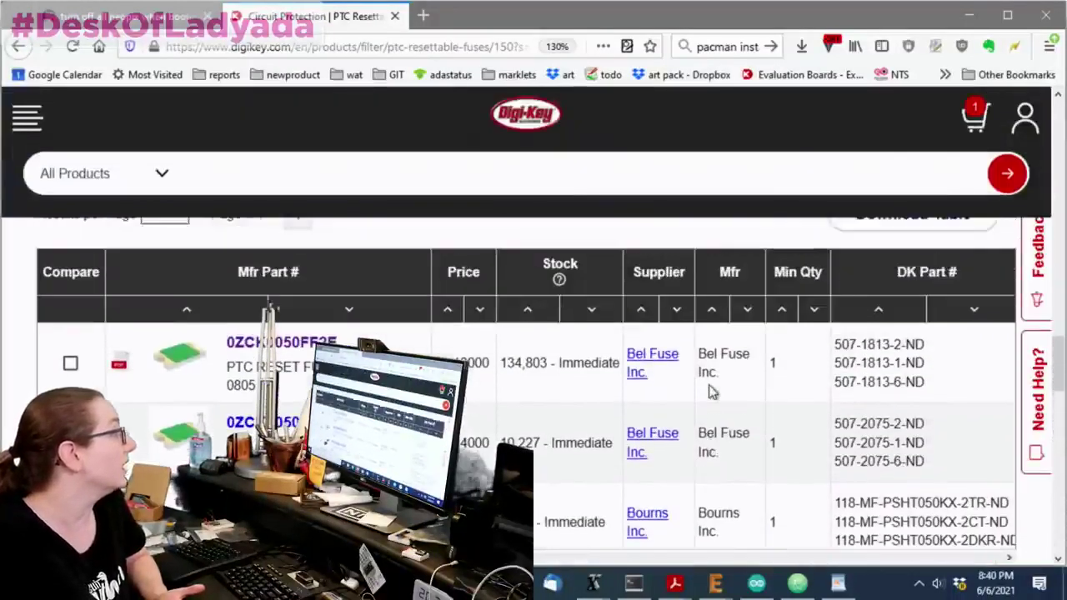
scroll(711, 392, "down", 1)
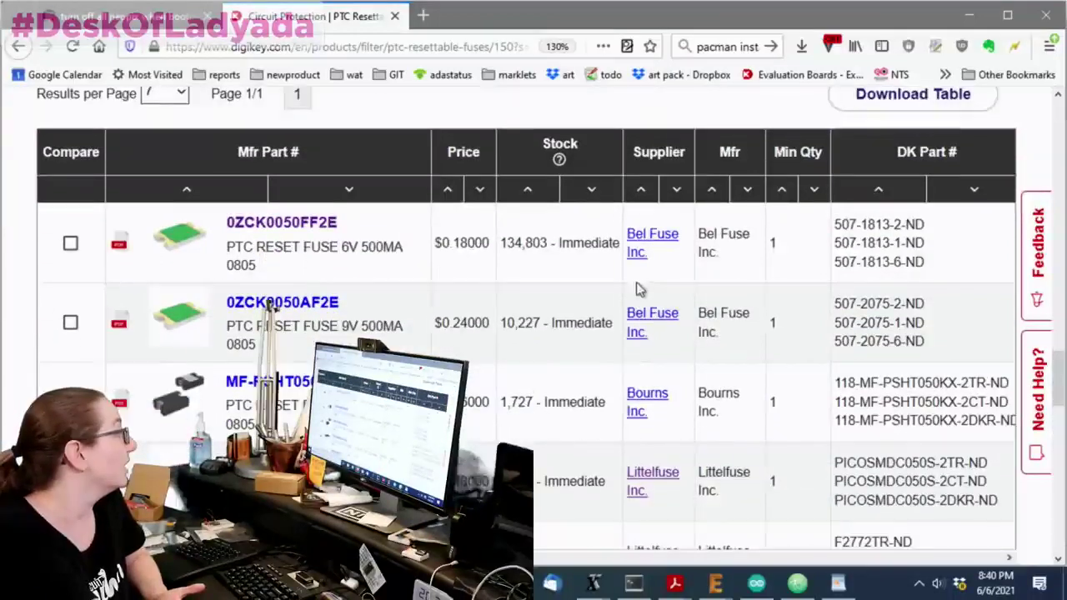
scroll(638, 291, "down", 2)
scroll(642, 289, "down", 2)
scroll(540, 392, "up", 4)
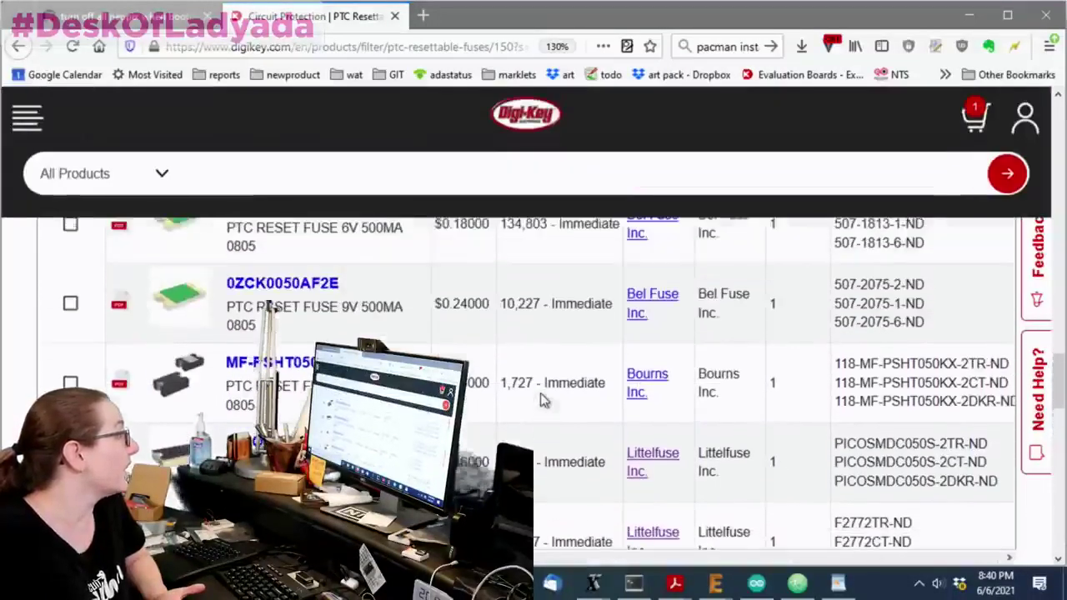
scroll(650, 375, "up", 2)
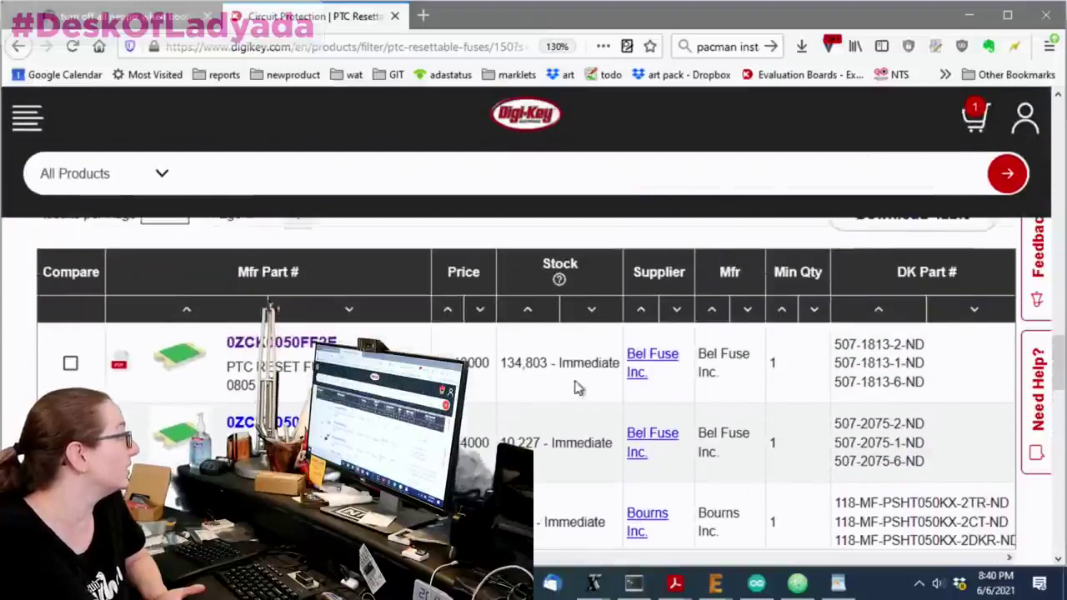
Open the product page of the Bel Fuse 0ZCK0050FF2E, review its details and highlight the in-stock quantity.
left_click(241, 341)
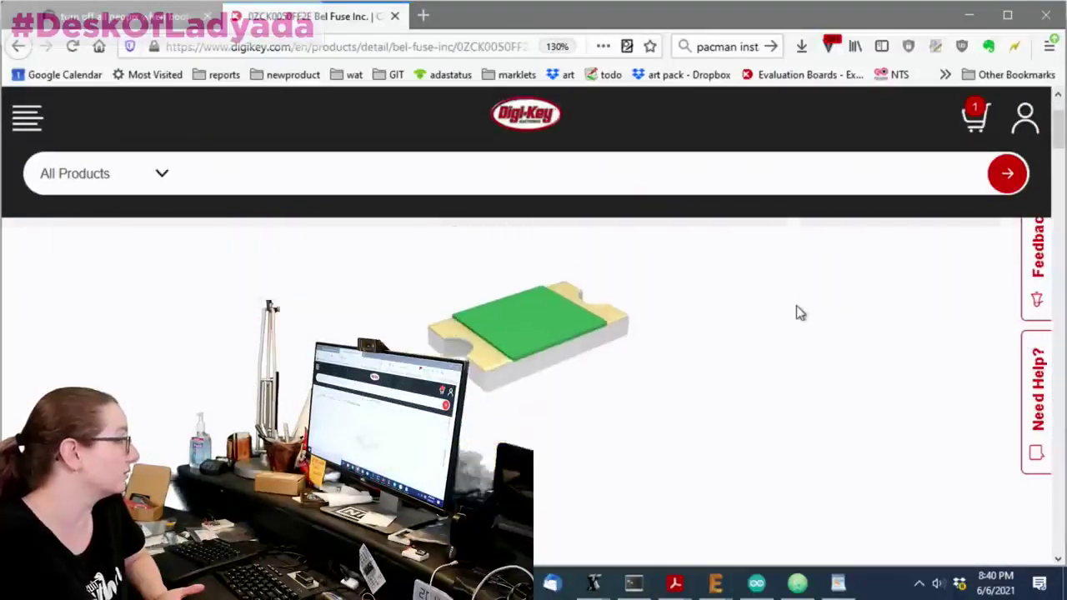
scroll(796, 313, "down", 2)
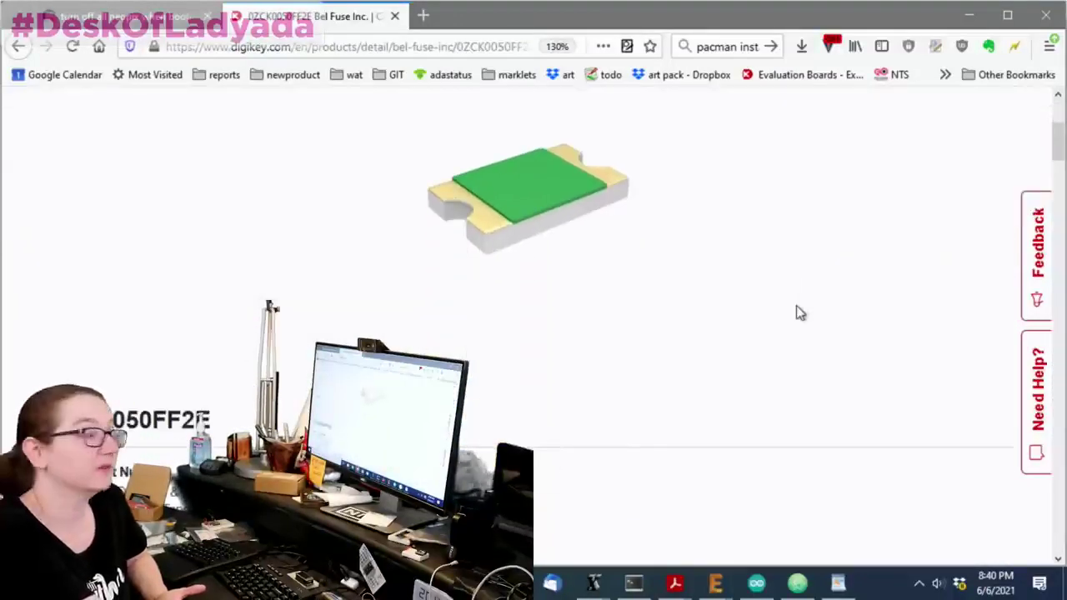
scroll(797, 312, "down", 6)
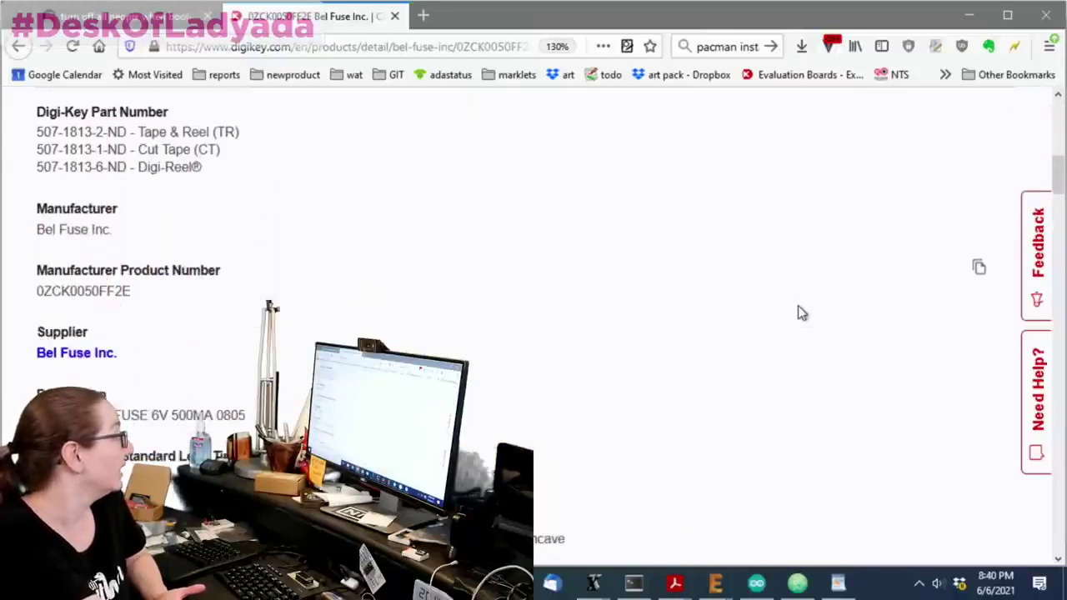
scroll(800, 312, "up", 9)
scroll(751, 363, "down", 5)
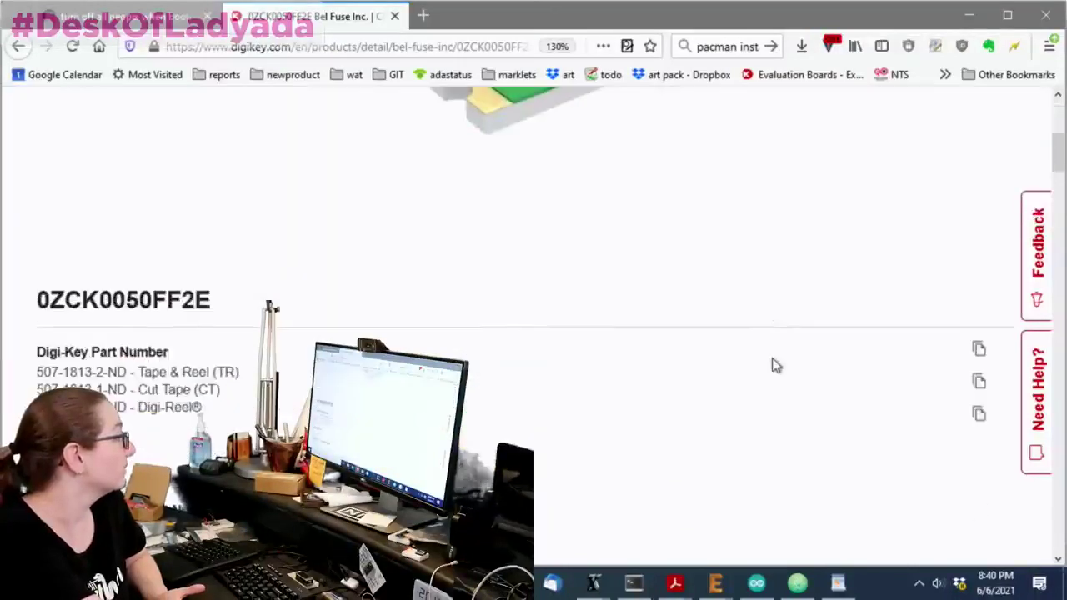
scroll(775, 364, "down", 5)
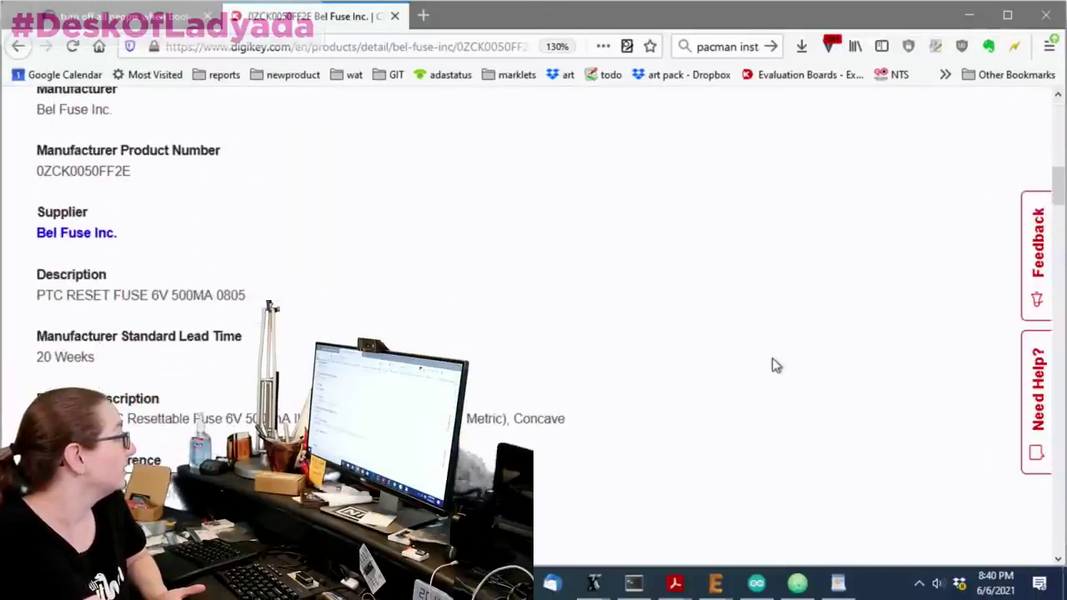
scroll(602, 305, "down", 3)
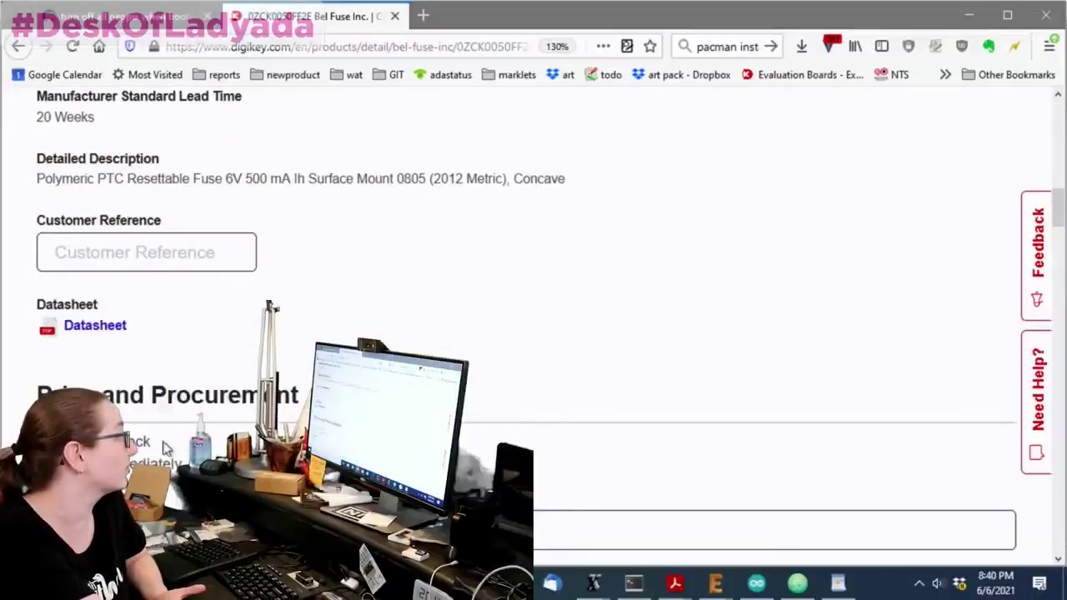
scroll(169, 449, "down", 3)
left_click(207, 219)
left_click_drag(213, 207, 31, 198)
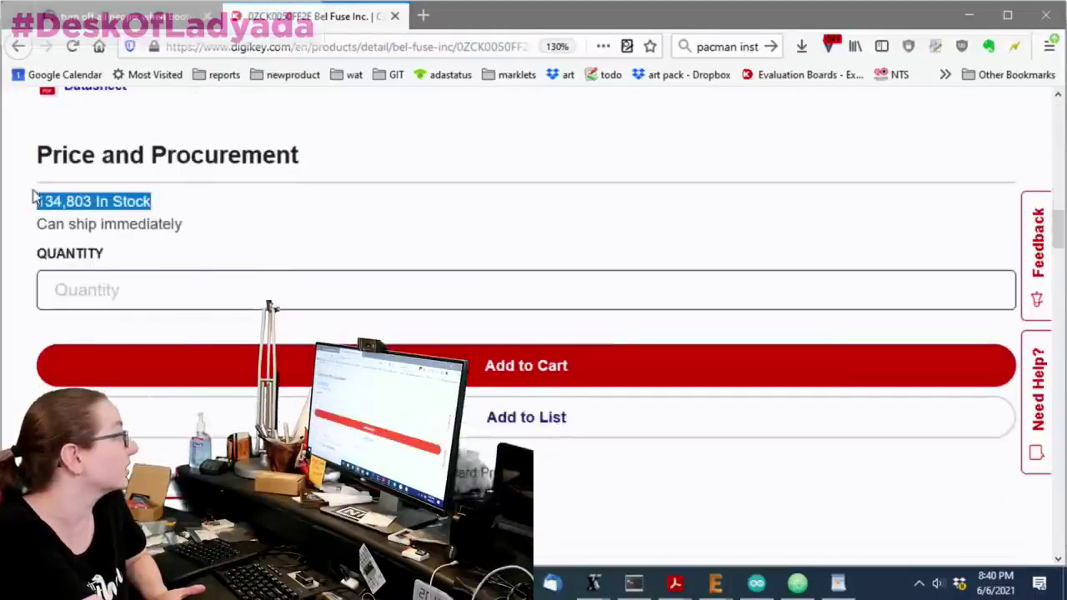